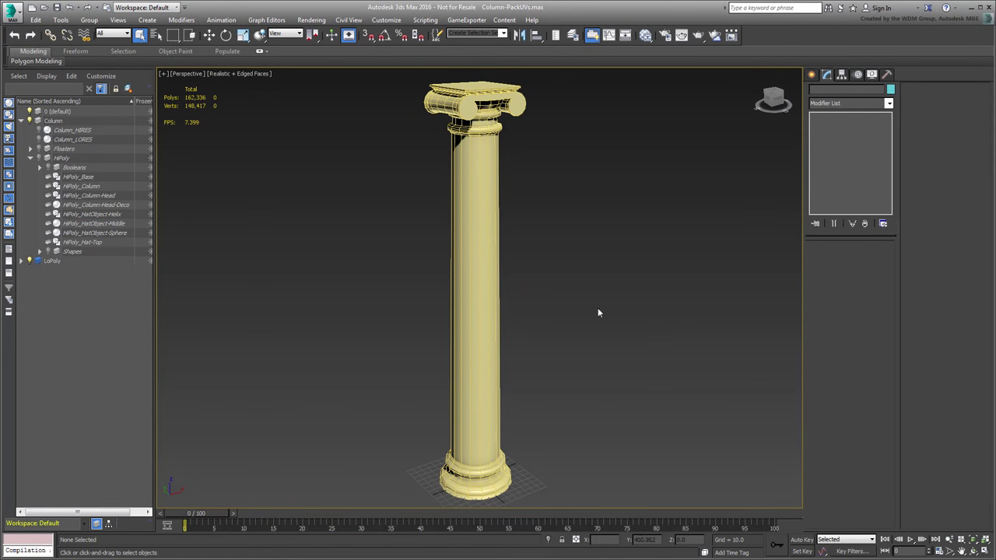
Step: Select the low-poly column and open its Unwrap UVW shells in the UV editor
middle_click_drag(596, 311, 671, 309)
scroll(690, 306, "down", 3)
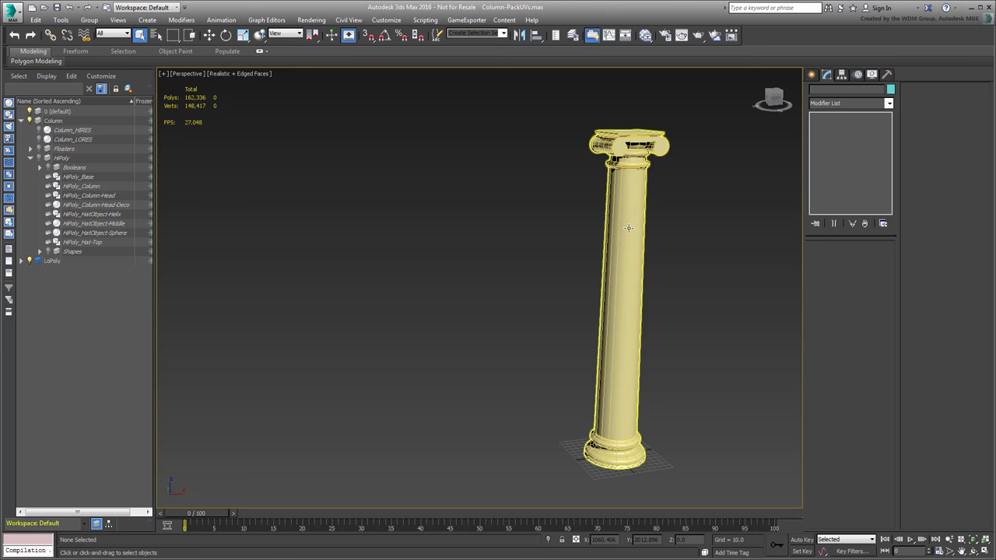
left_click(627, 228)
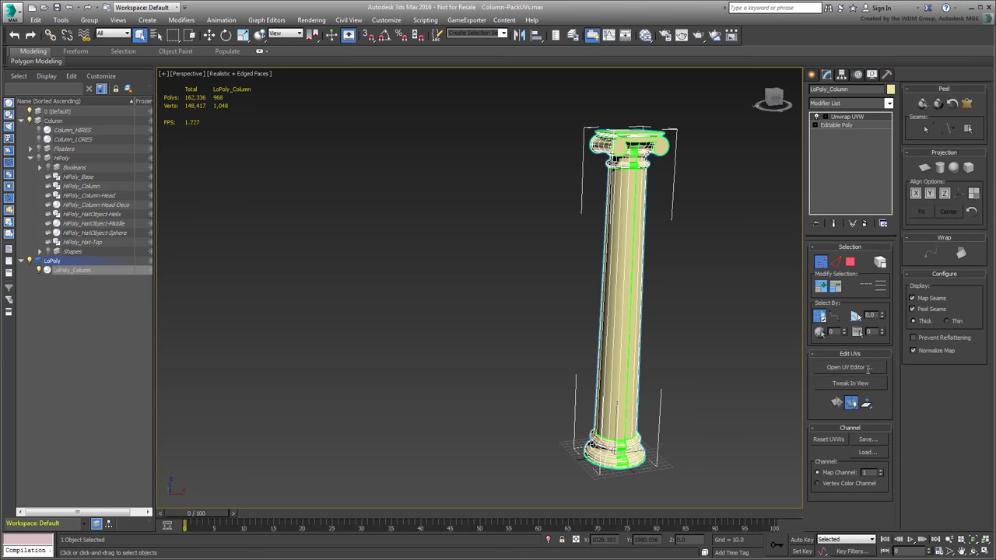
left_click(850, 367)
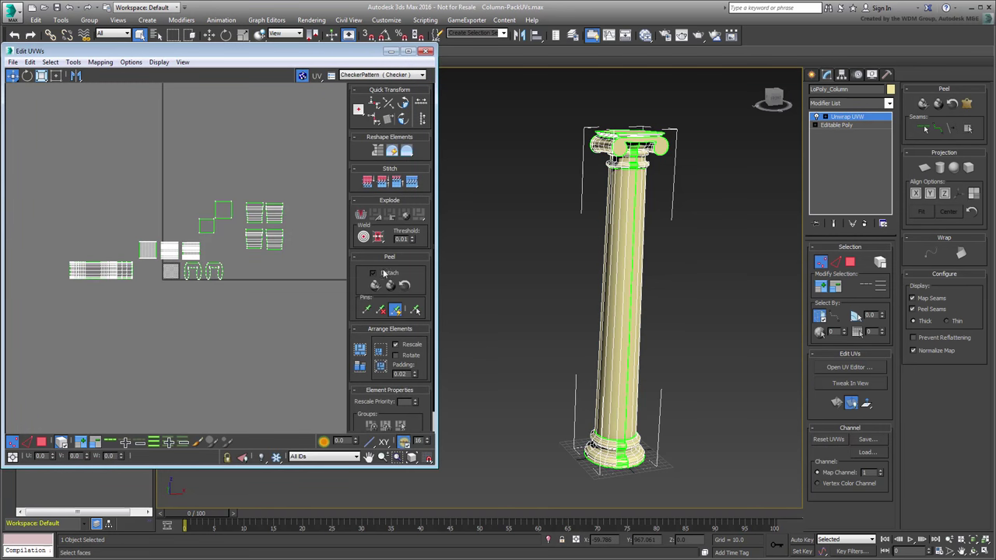
scroll(237, 259, "up", 2)
middle_click_drag(261, 273, 263, 289)
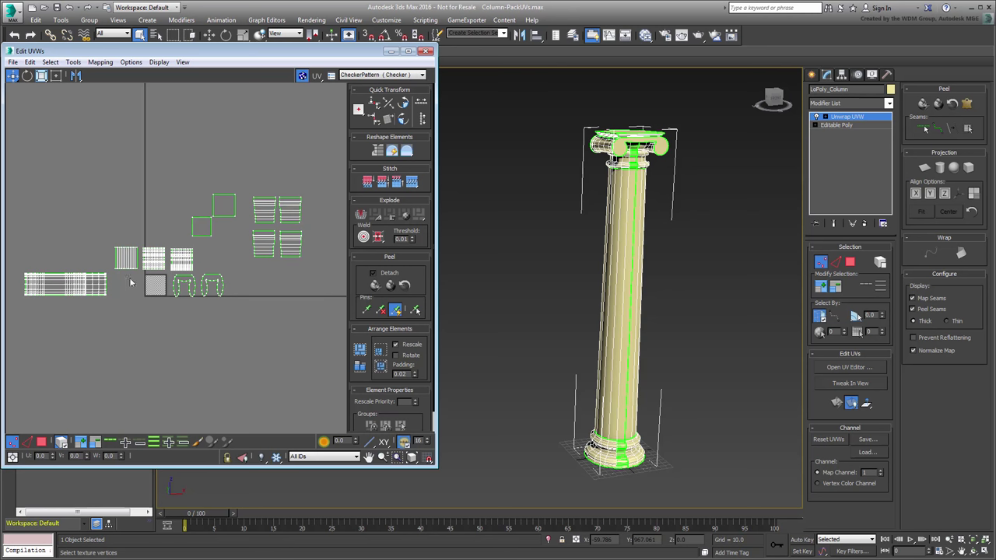
Step: Using polygon selection, move the column shaft's UV shell onto the UV tile and adjust it in Freeform mode to fit inside the borders
left_click(852, 262)
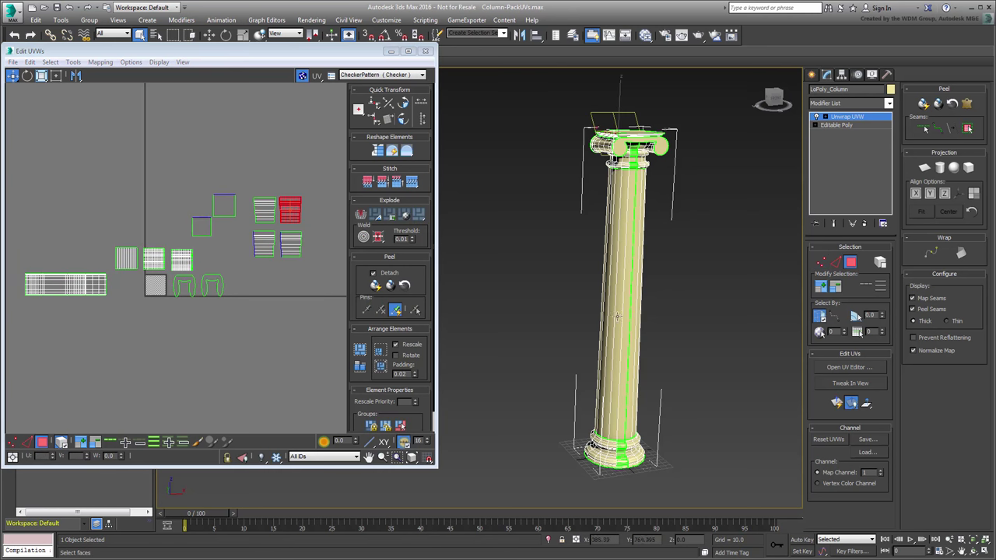
left_click(618, 315)
scroll(145, 278, "up", 5)
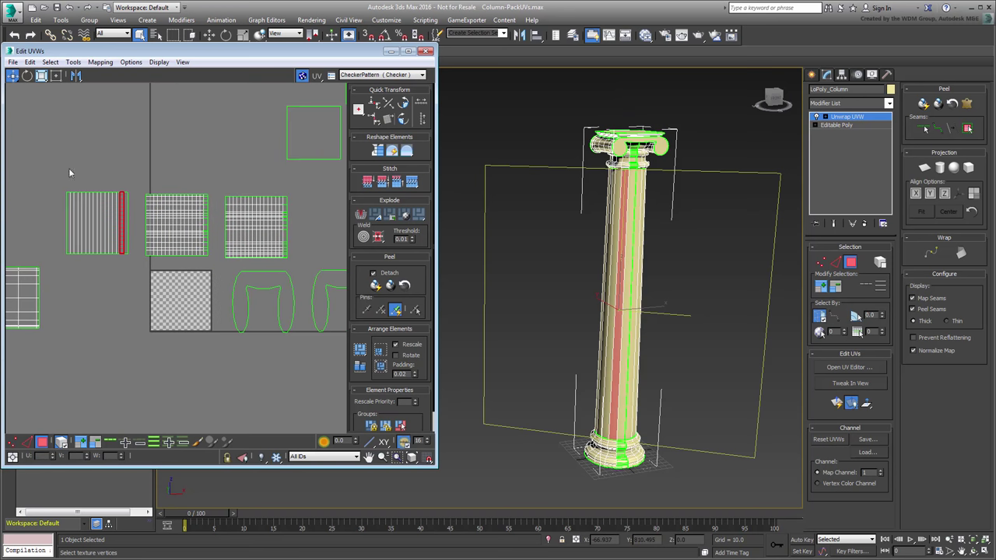
left_click_drag(110, 261, 195, 321)
left_click(56, 74)
scroll(180, 310, "up", 8)
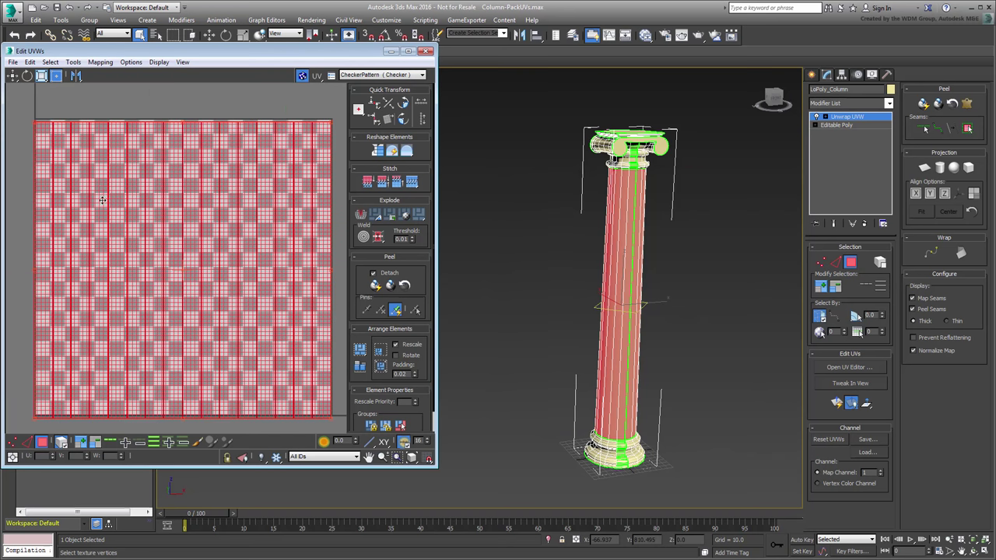
left_click_drag(95, 189, 98, 188)
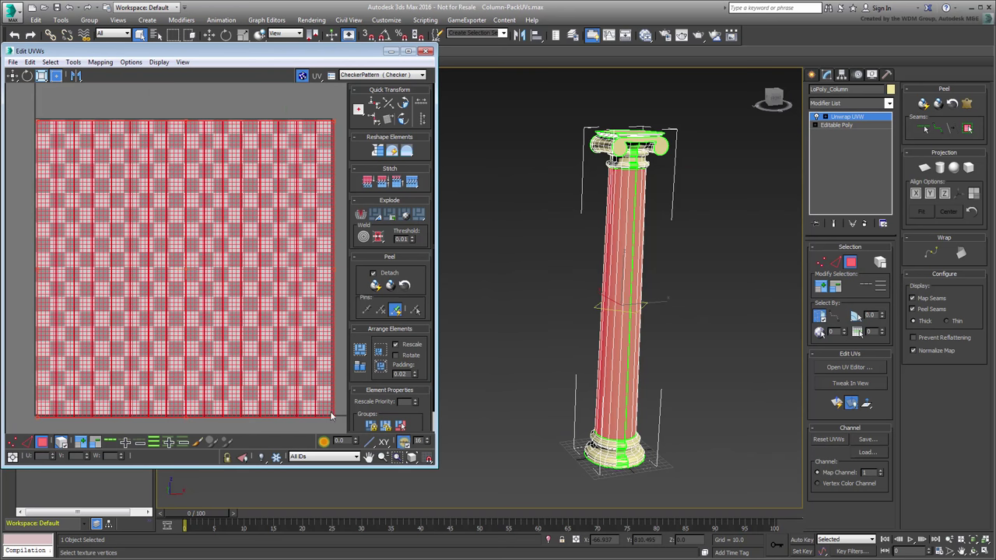
left_click_drag(331, 417, 326, 412)
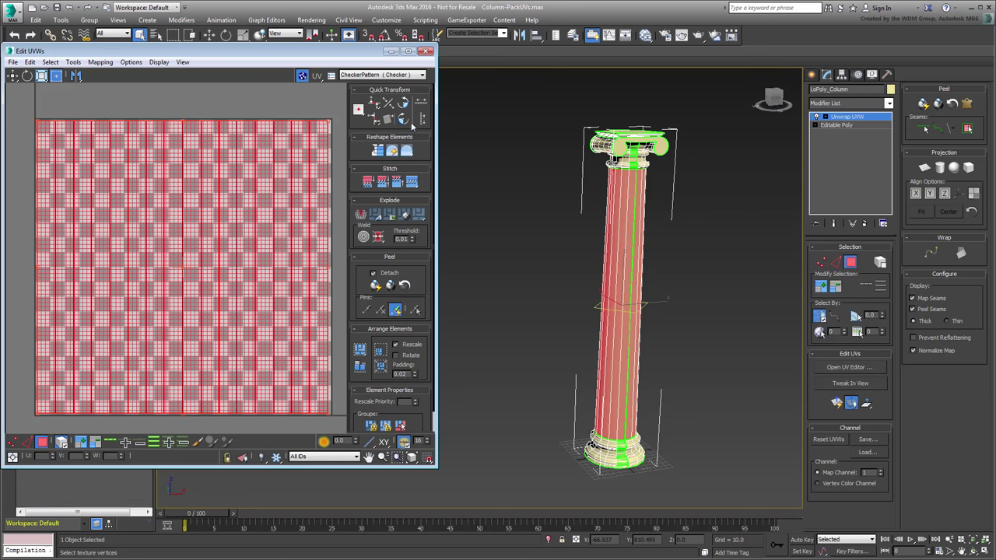
Step: Apply the CheckerPattern texture to the column and turn off the red shading of selected faces in the viewport
left_click(421, 75)
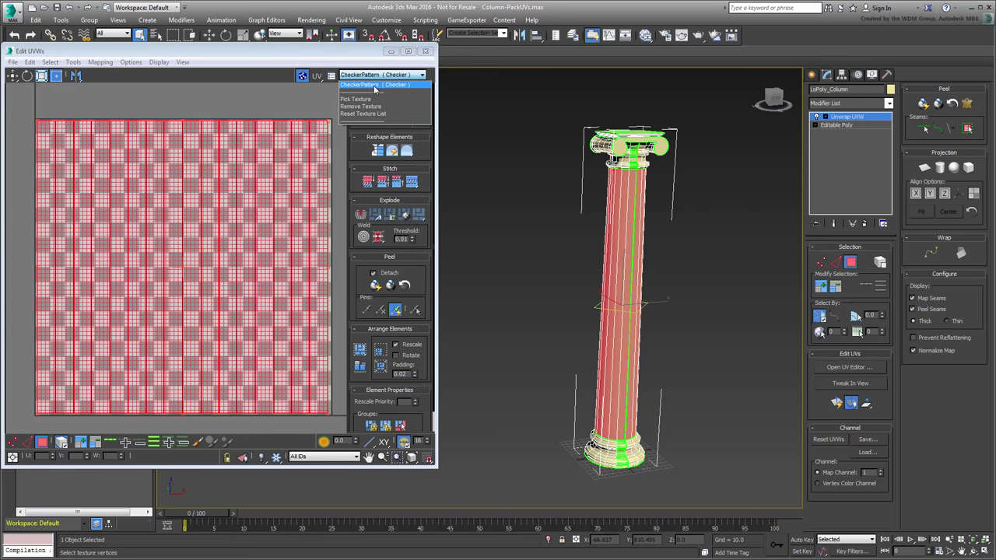
left_click(374, 85)
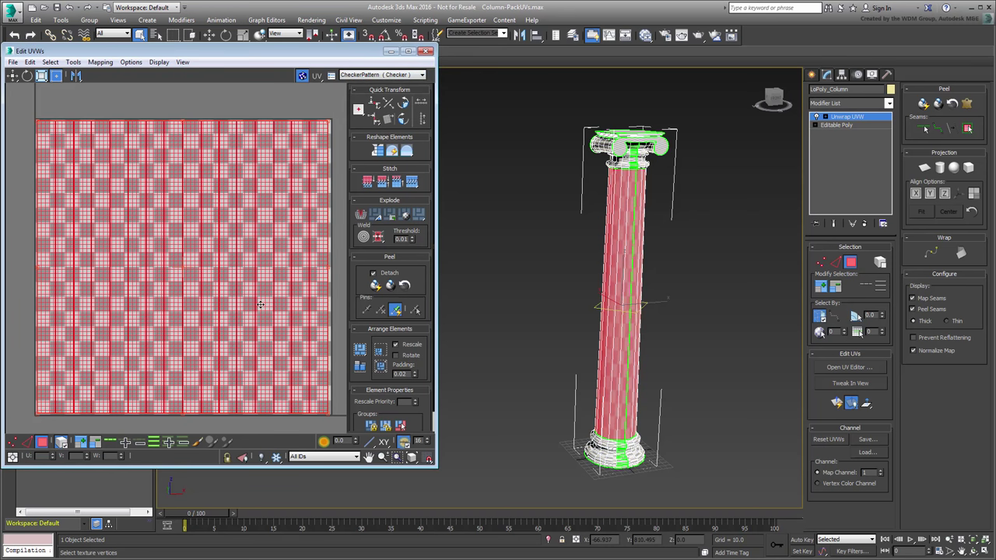
scroll(630, 337, "up", 1)
scroll(630, 336, "up", 2)
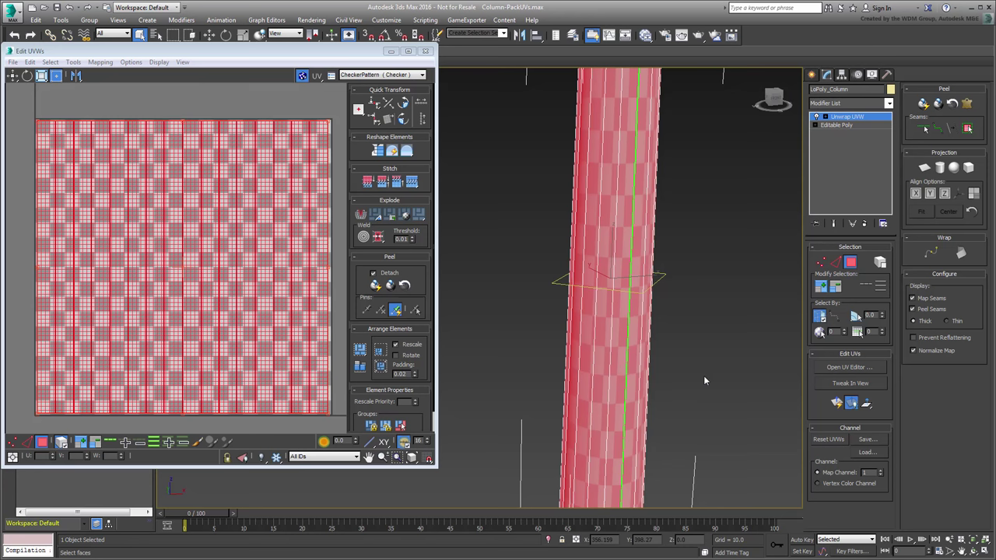
key("F2")
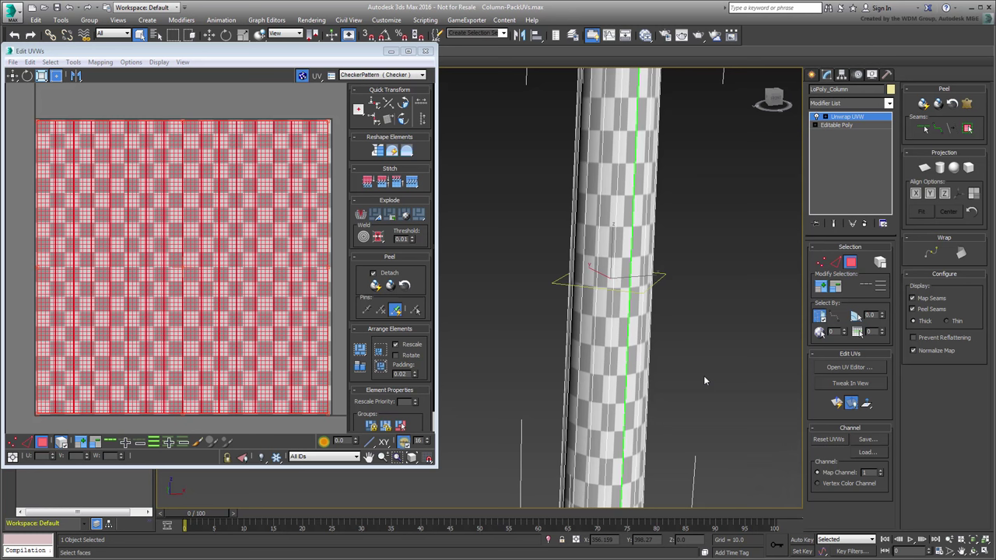
Step: Narrow the shaft's UV shell horizontally to about 40% of the tile's width, keeping its full height, to make the checkers square
left_click(364, 201)
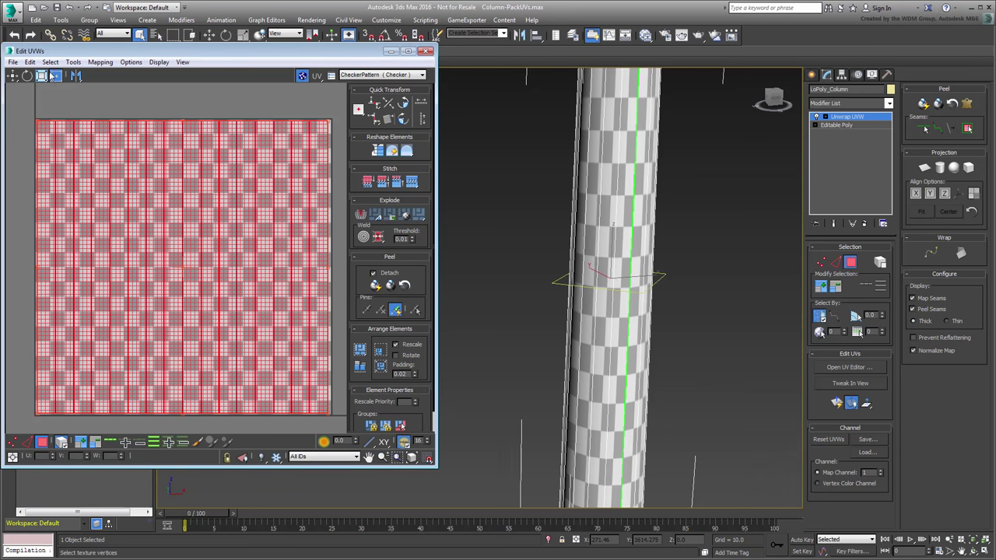
left_click(57, 76)
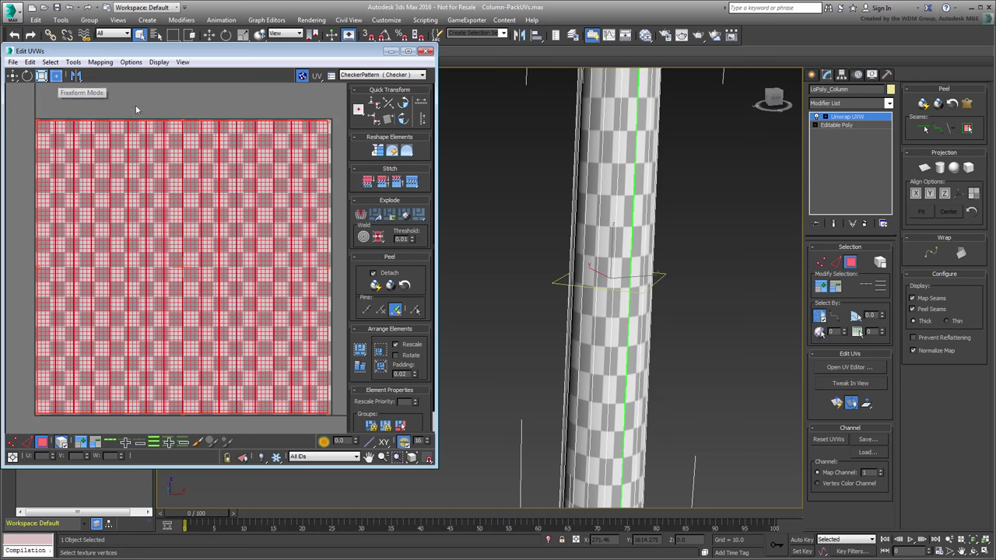
mouse_move(329, 120)
left_mouse_down()
mouse_move(309, 150)
mouse_move(329, 120)
left_mouse_up()
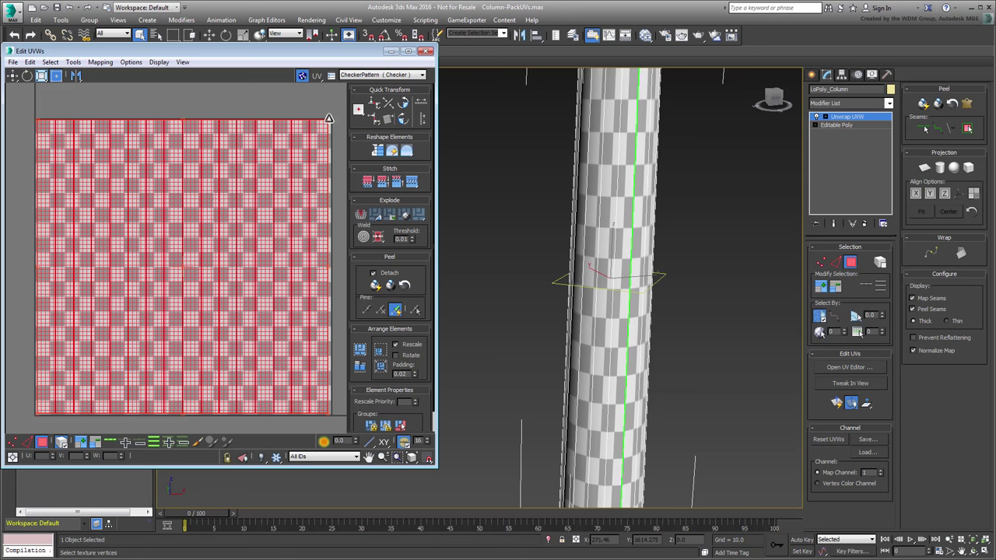
key("shift")
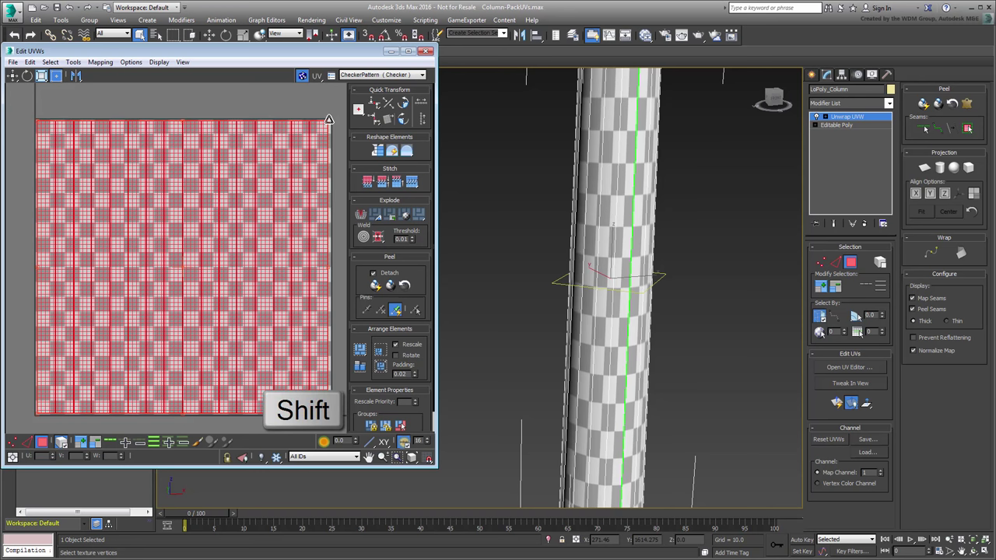
left_click_drag(329, 119, 154, 119, "shift")
scroll(216, 187, "down", 5)
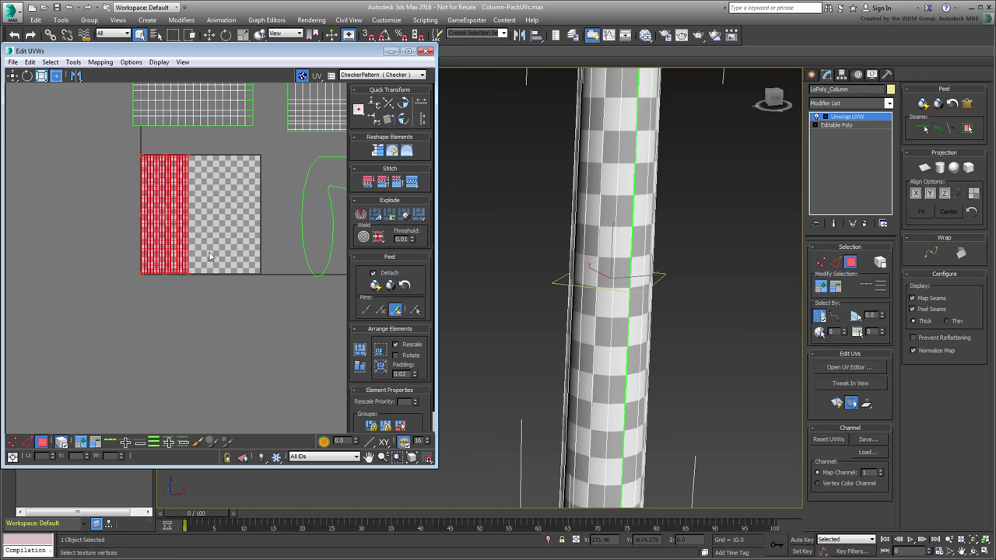
Step: Move the wide scroll-roll UV shell onto the tile and shrink it into the upper corner opposite the shaft shell
scroll(218, 254, "down", 4)
scroll(154, 255, "down", 4)
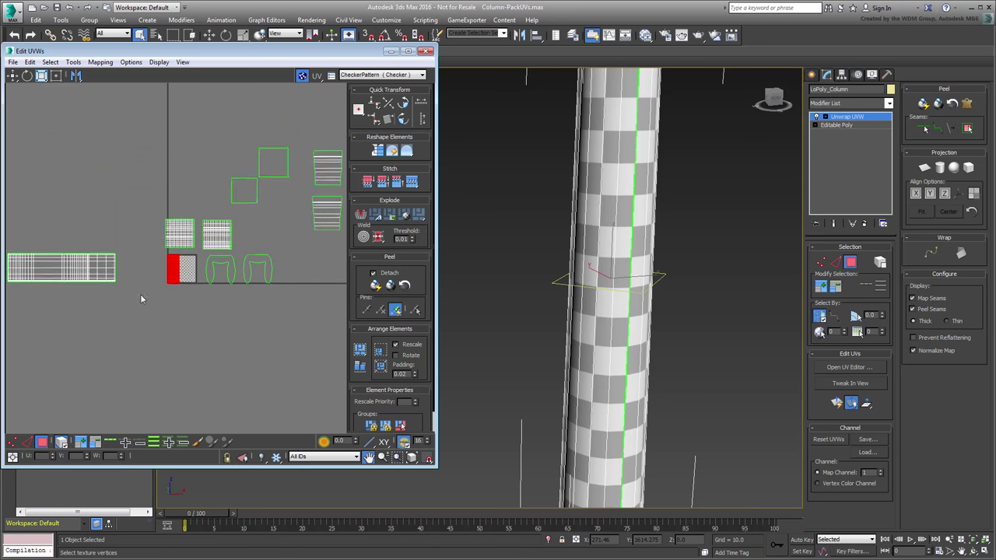
middle_click_drag(141, 297, 186, 304)
left_click_drag(39, 246, 275, 268)
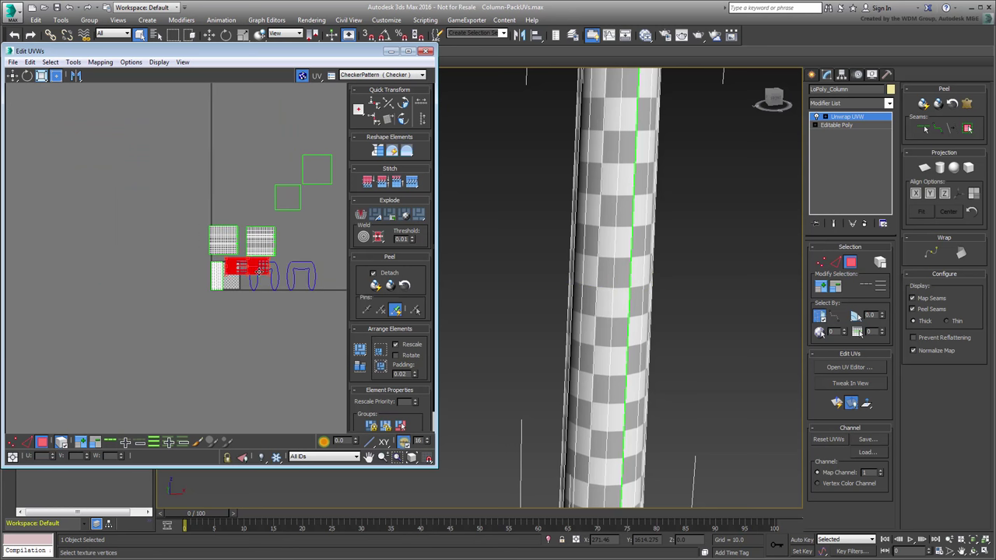
scroll(234, 272, "up", 8)
middle_click_drag(190, 285, 90, 309)
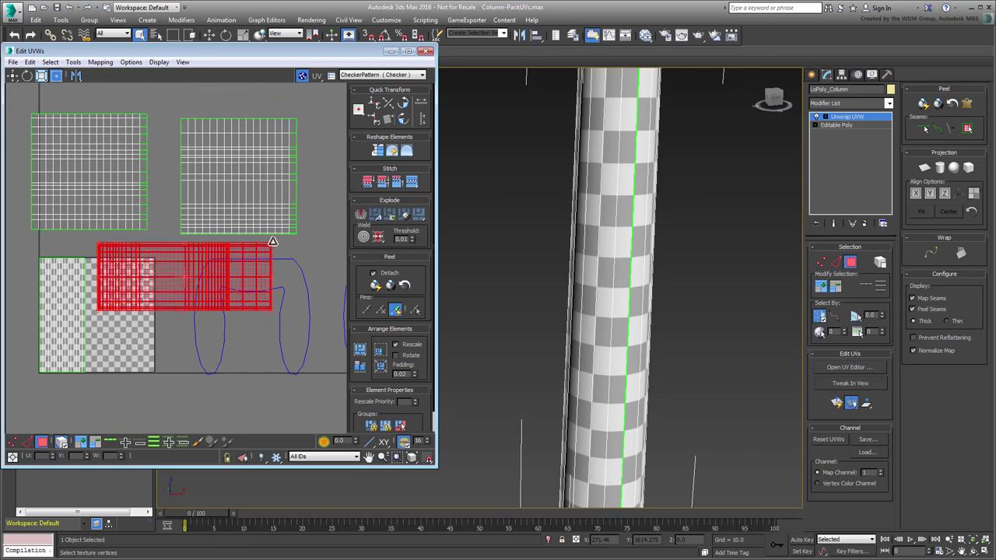
left_click_drag(276, 238, 154, 258)
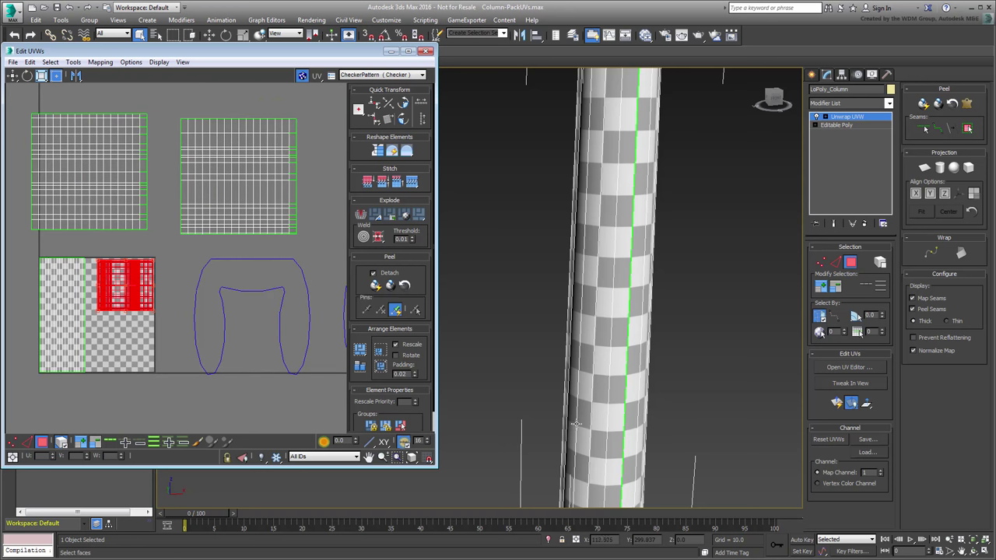
Step: Reshape the scroll-roll shell to span the tile's upper area from the shaft shell to the far border, evening out its checkers
scroll(563, 394, "down", 10)
scroll(561, 307, "up", 8)
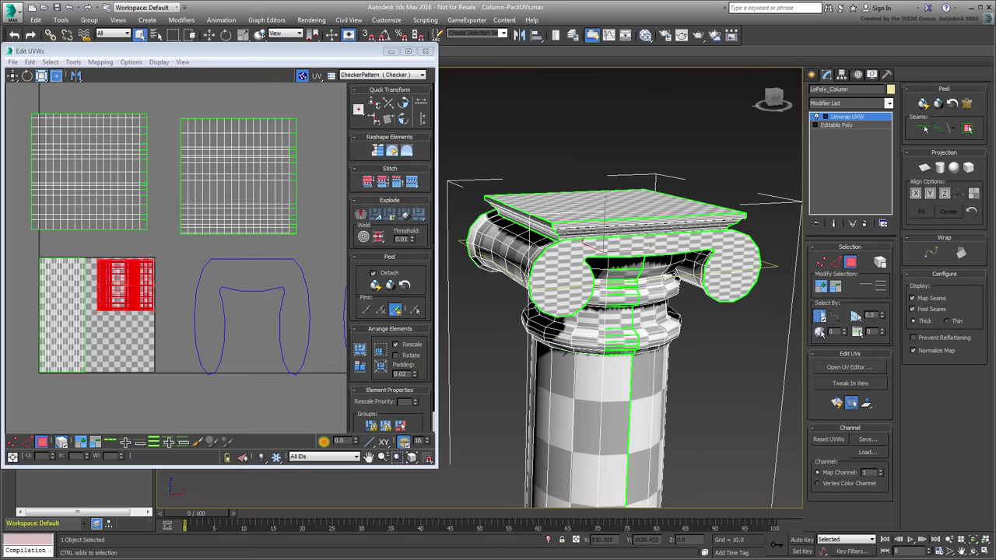
scroll(208, 321, "up", 5)
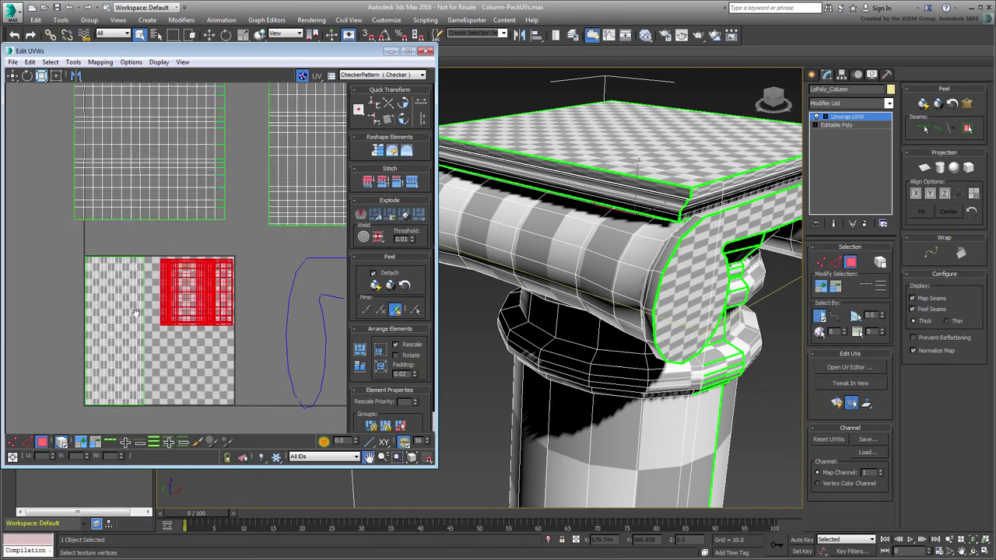
left_click_drag(175, 333, 153, 283)
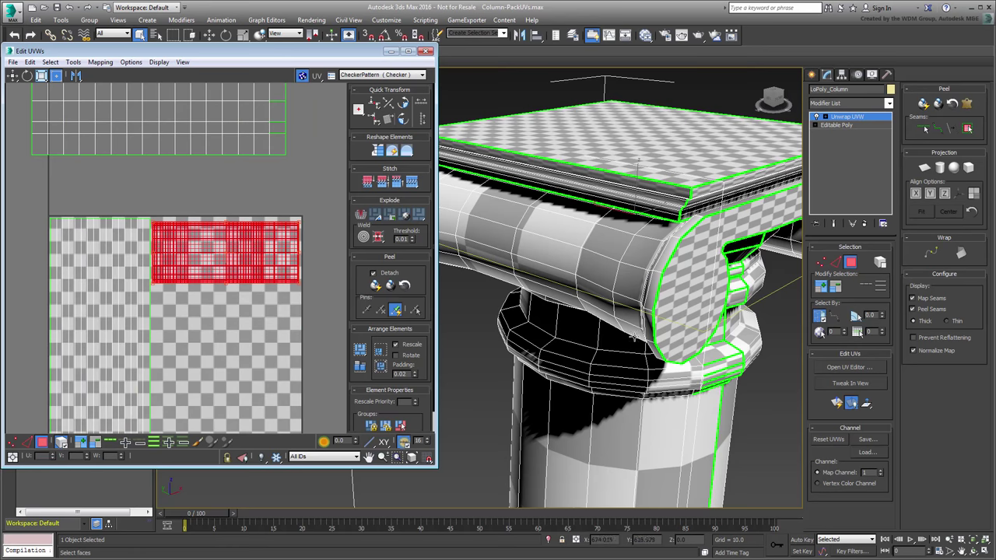
scroll(634, 329, "down", 4)
middle_click_drag(634, 329, 651, 247, "alt")
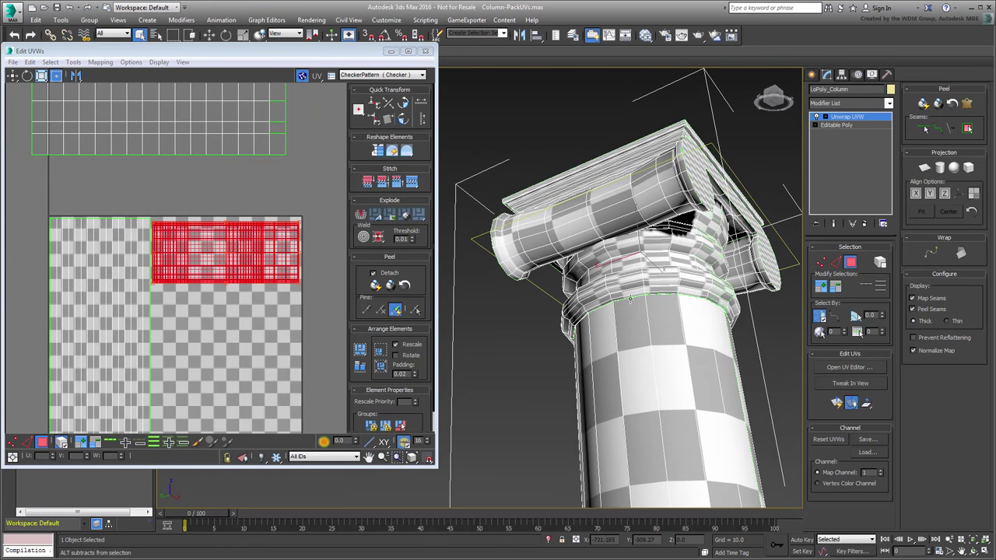
left_click_drag(158, 226, 154, 217)
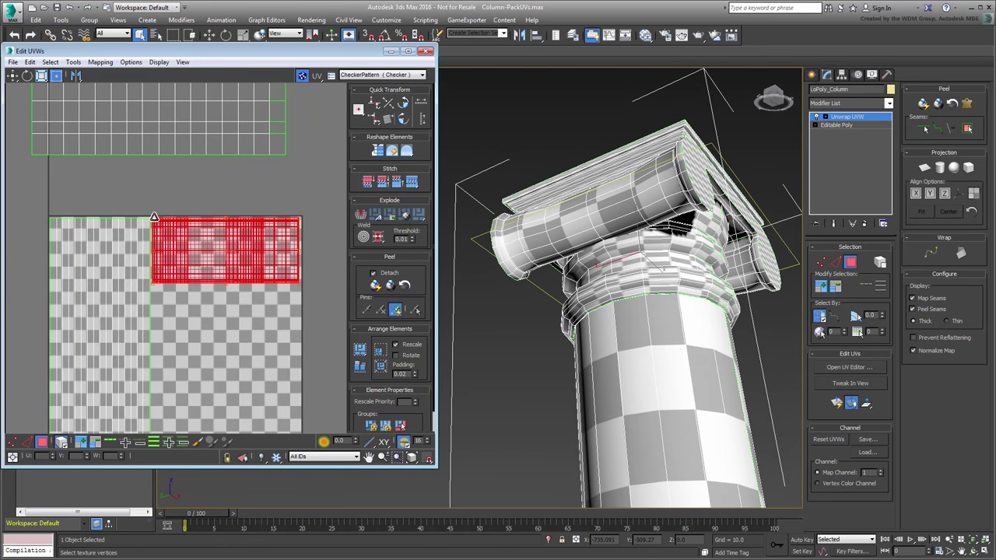
left_click_drag(149, 283, 153, 280)
Step: Stack the two U-shaped scroll-face UV shells on top of each other and flatten them vertically to correct the checker stretching
middle_click_drag(604, 284, 550, 336, "alt")
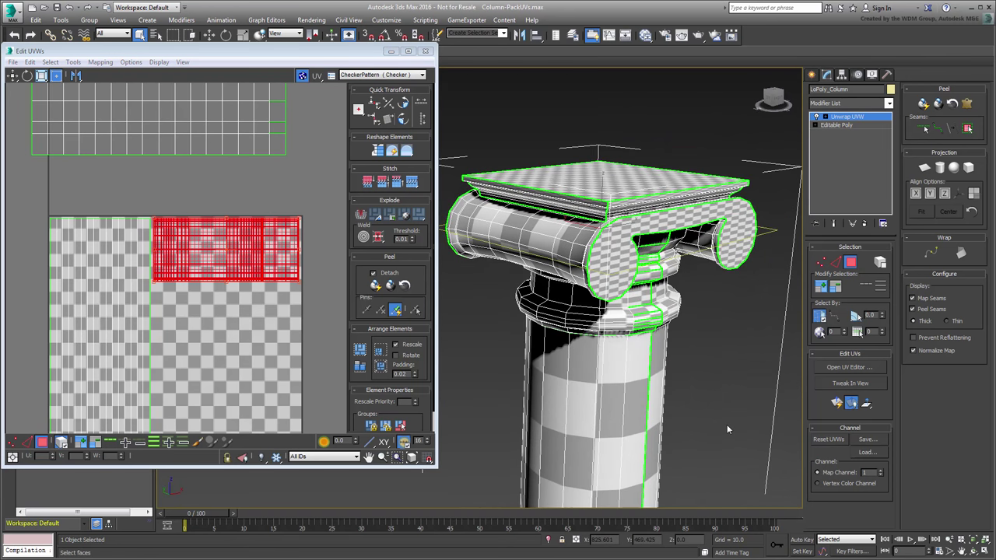
scroll(230, 365, "down", 8)
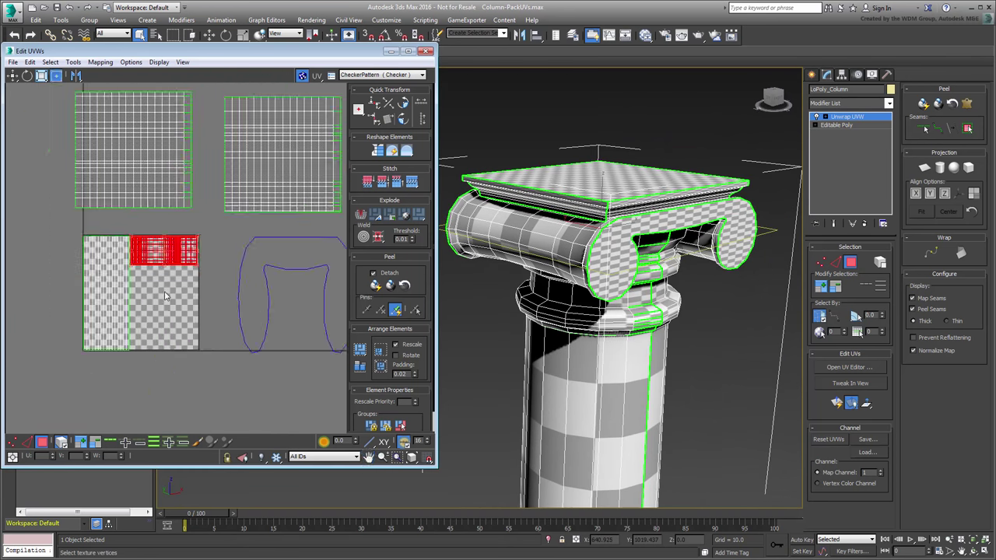
left_click_drag(276, 374, 133, 316)
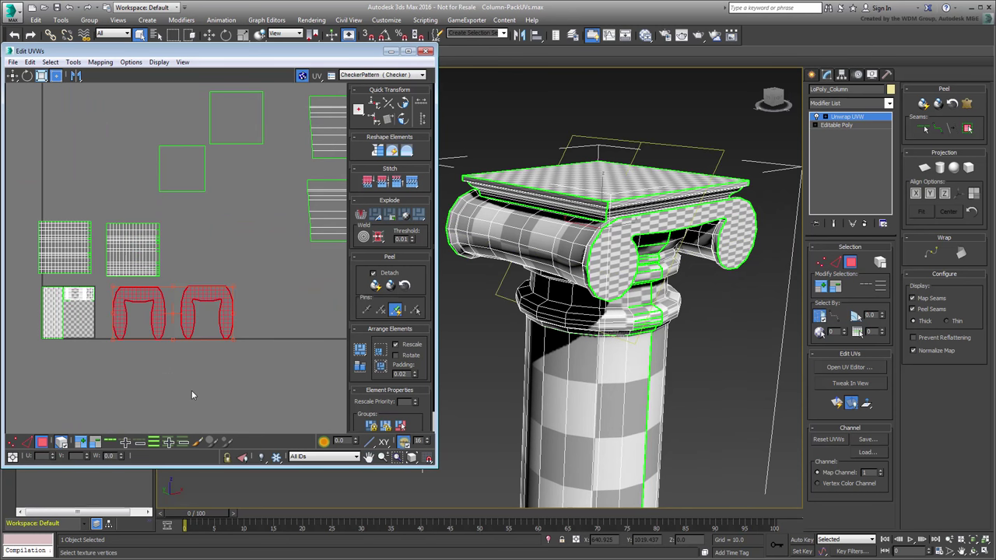
key("F2")
key("F2")
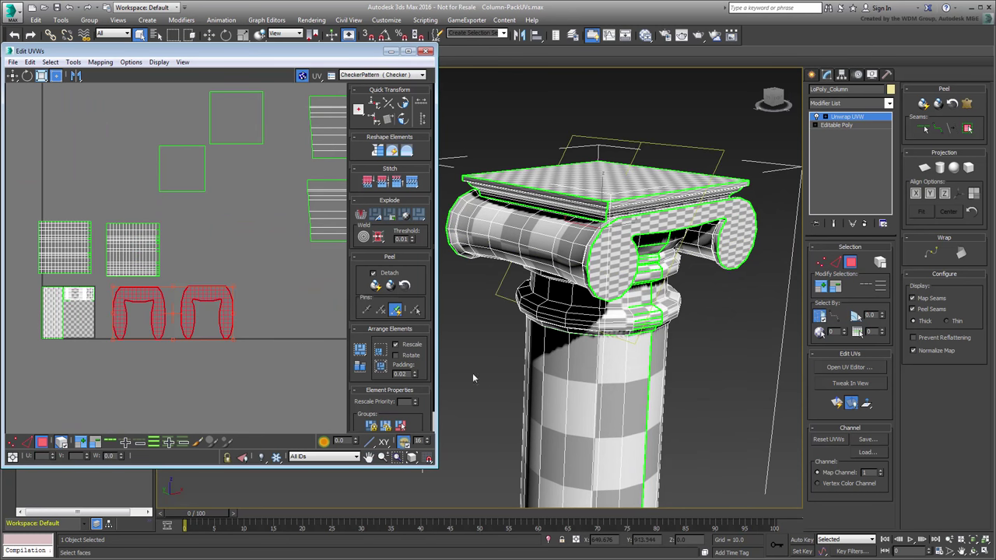
left_click(194, 357)
left_click_drag(156, 326, 253, 287)
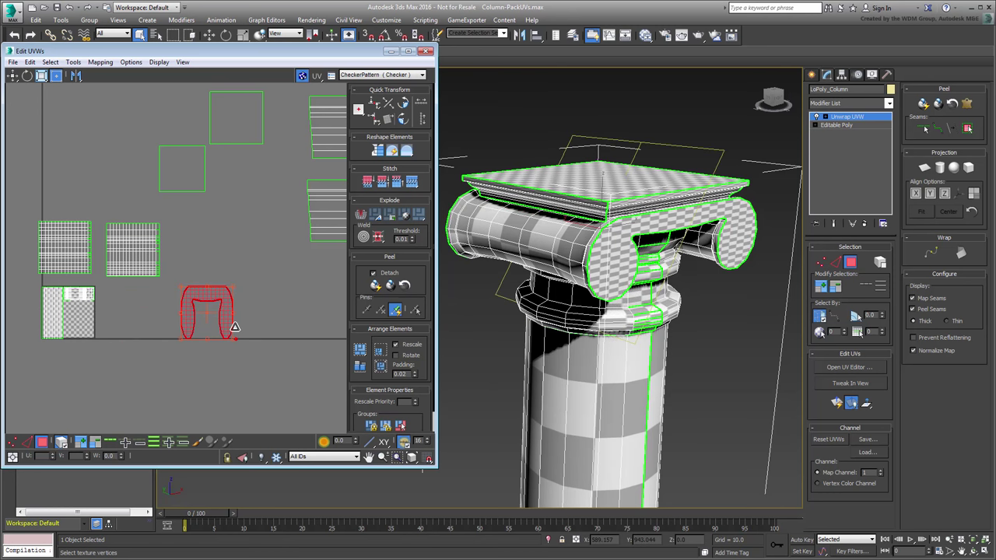
left_click_drag(234, 328, 234, 301)
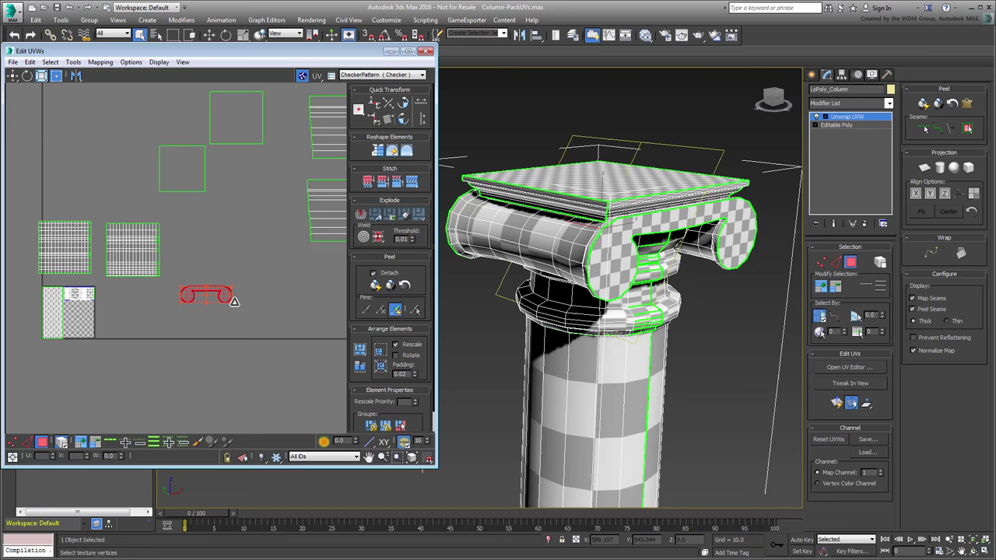
Step: Move the stacked scroll-face shells onto the tile below the scroll-roll shell and scale them down to fit the free area
middle_click_drag(156, 315, 200, 333)
middle_click_drag(200, 331, 203, 293, "ctrl+alt")
left_click_drag(257, 303, 67, 329)
middle_click_drag(97, 351, 113, 256, "ctrl+alt")
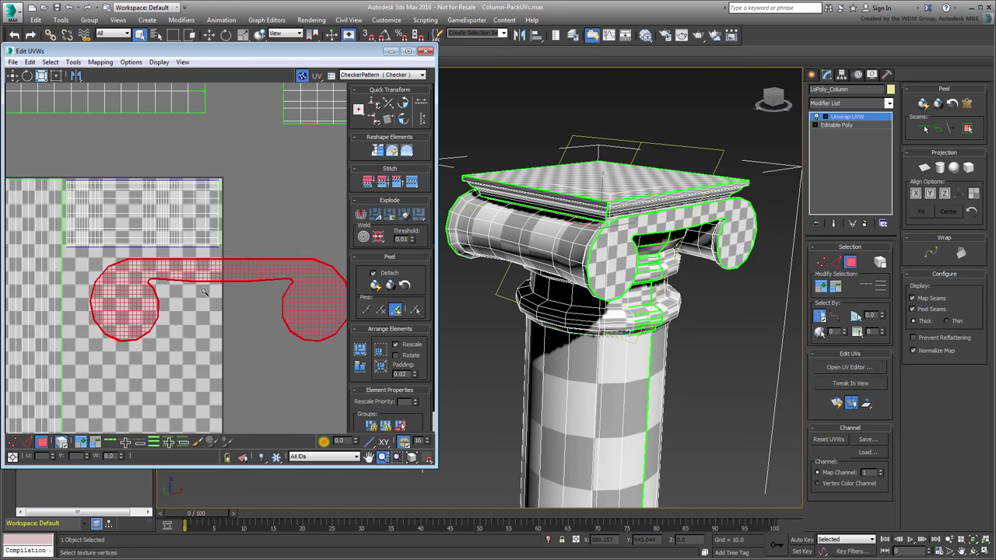
middle_click_drag(227, 330, 195, 315)
left_click_drag(319, 325, 196, 159)
Step: Turn one of the two stacked scroll-face shells upside down with angle snap and nest it against the other, inside the tile
left_click(142, 307)
key("a")
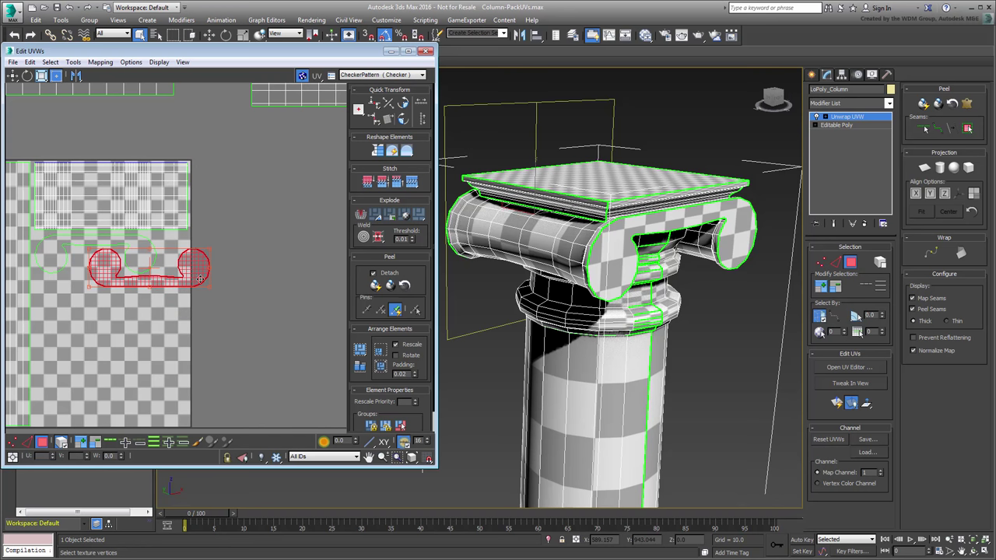
left_click_drag(200, 278, 179, 277)
left_click(275, 303)
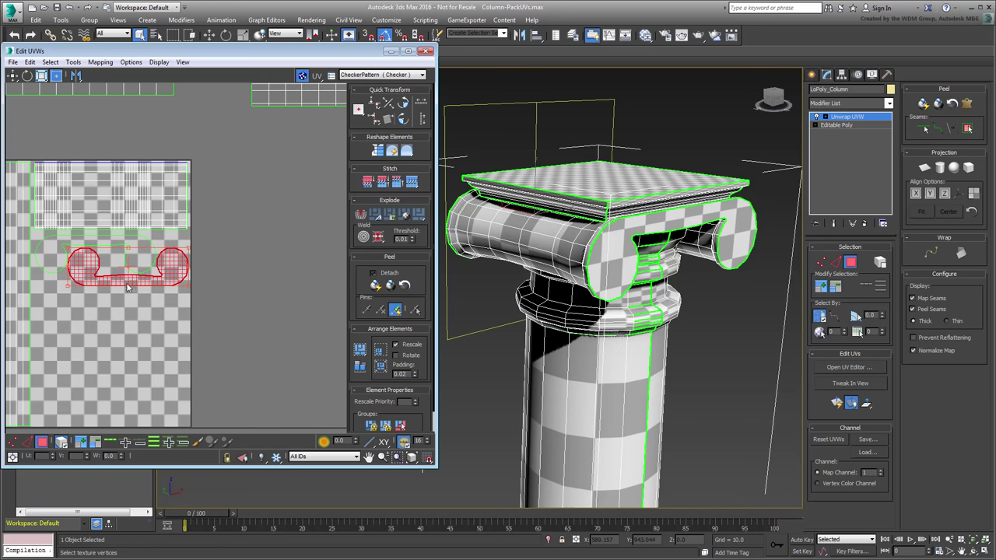
Step: Resize the nested pair of scroll-face shells and offset them sideways so they interlock across the width below the scroll-roll shell
middle_click_drag(112, 274, 173, 278)
scroll(173, 278, "up", 2)
left_click_drag(299, 343, 133, 255)
left_click_drag(74, 296, 107, 287)
left_click_drag(173, 280, 141, 276)
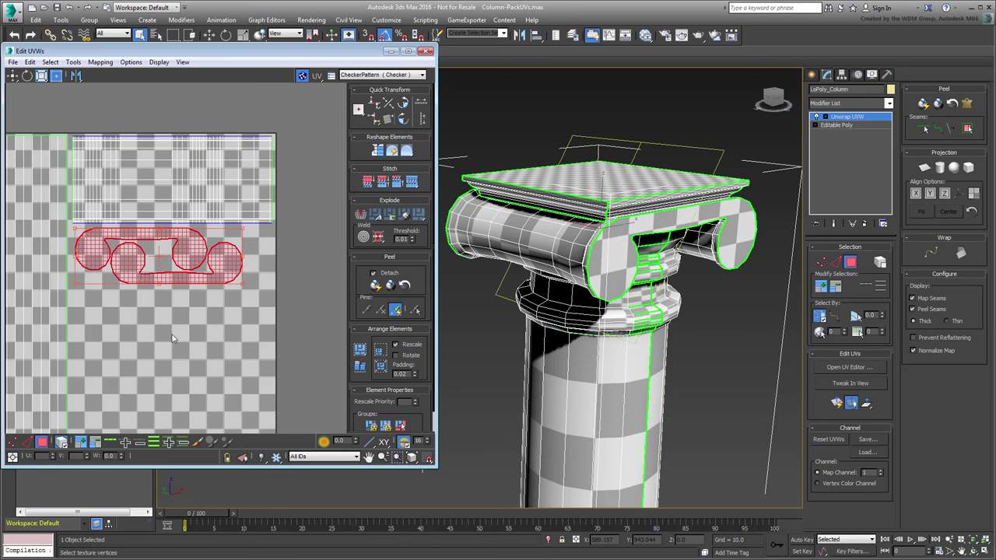
left_click(172, 334)
left_click_drag(220, 271, 243, 270)
left_click(194, 351)
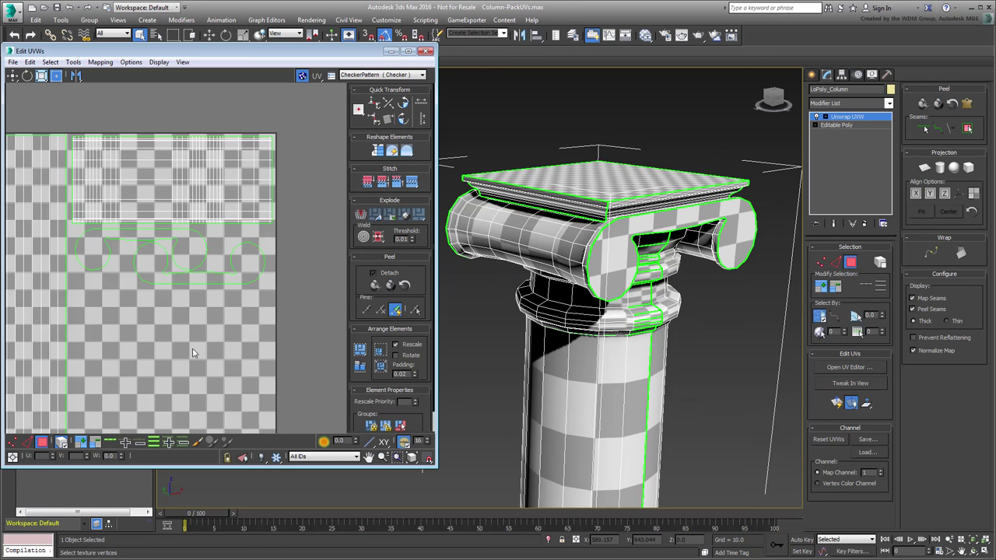
left_click_drag(221, 309, 173, 250)
scroll(185, 316, "down", 2)
scroll(185, 319, "down", 2)
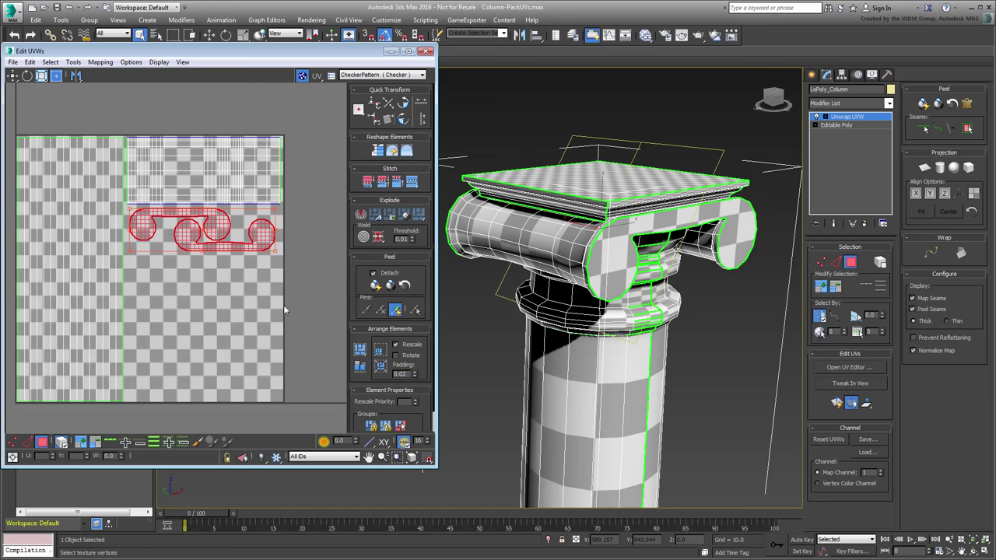
Step: Flatten the square neck-ring UV shell vertically, move it onto the tile below the scroll-face shells, and scale it down
left_click(296, 314)
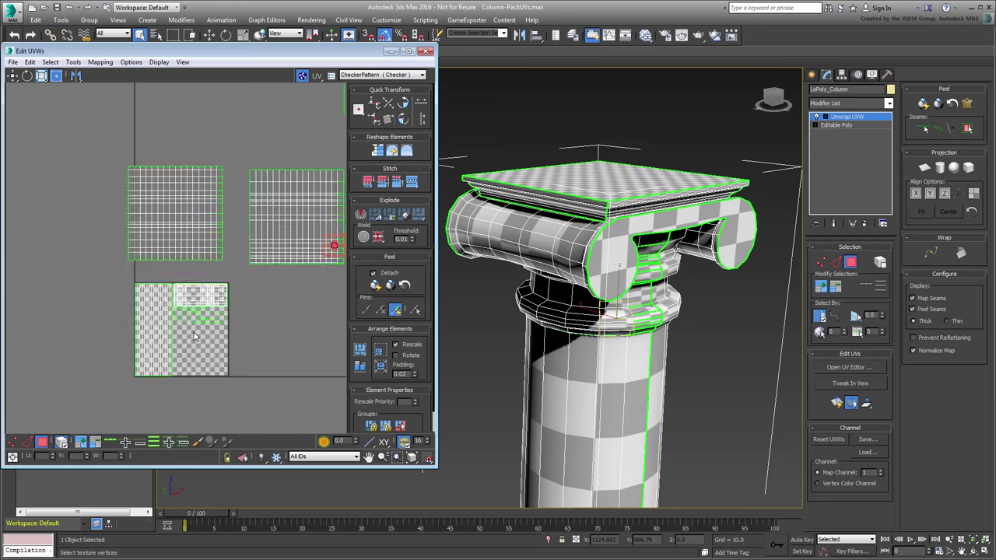
middle_click_drag(194, 336, 131, 327)
scroll(132, 327, "down", 2)
left_click_drag(172, 278, 171, 278)
left_click_drag(247, 272, 247, 220)
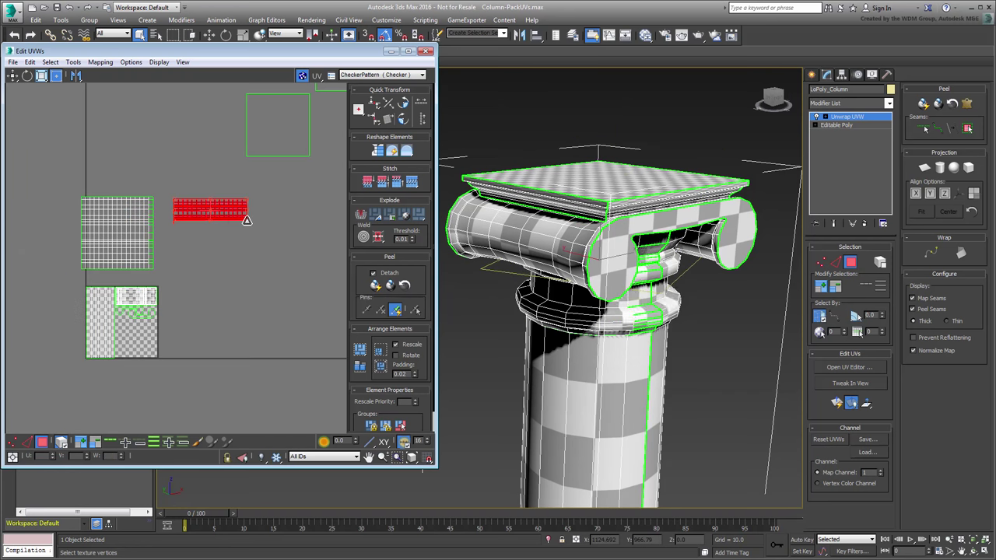
left_click_drag(204, 267, 149, 339)
scroll(149, 339, "up", 5)
left_click_drag(306, 366, 168, 332)
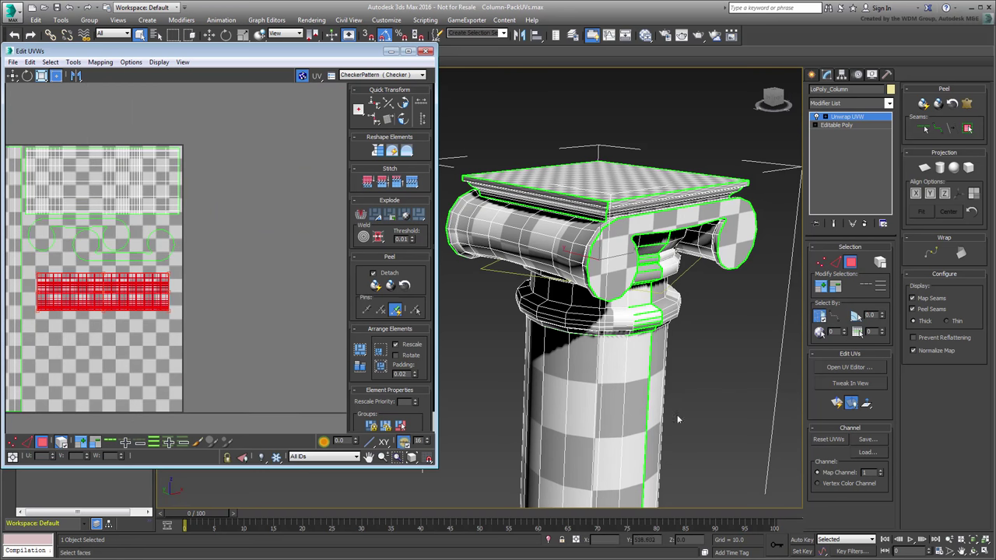
Step: Shift the neck-ring shell against the shaft shell and adjust its width and height, comparing the checkers from several sides
middle_click_drag(678, 420, 524, 329, "alt")
left_click_drag(90, 300, 93, 300)
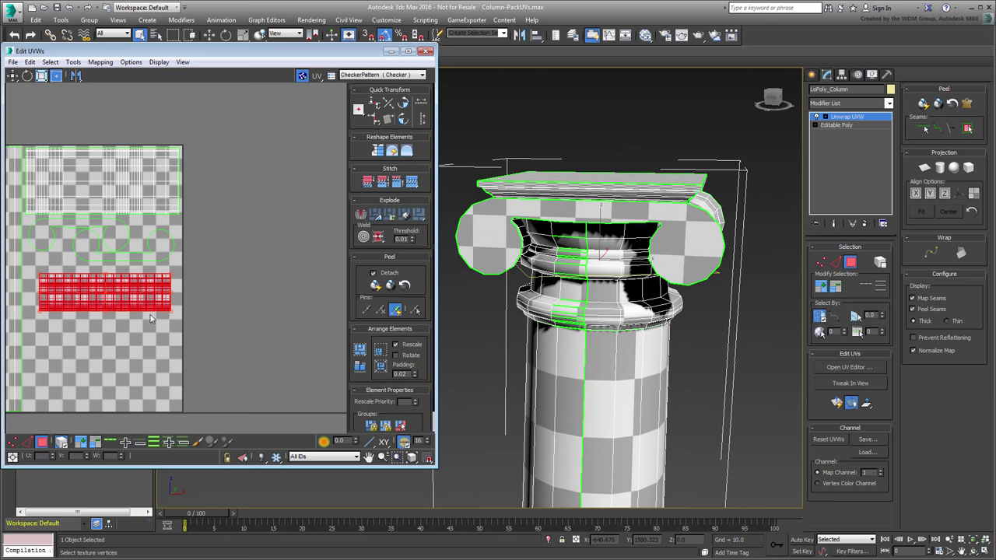
left_click_drag(170, 311, 140, 305)
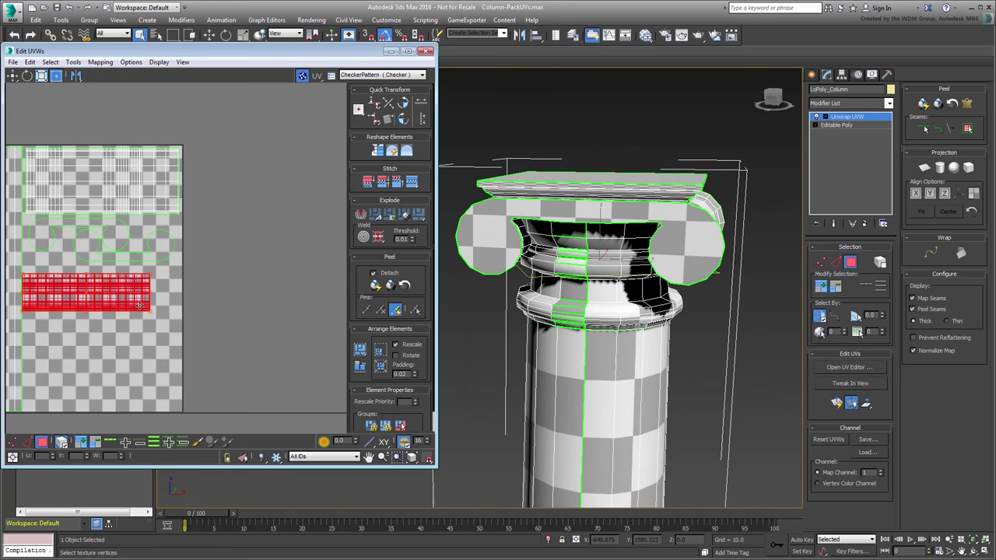
middle_click_drag(586, 415, 689, 389, "alt")
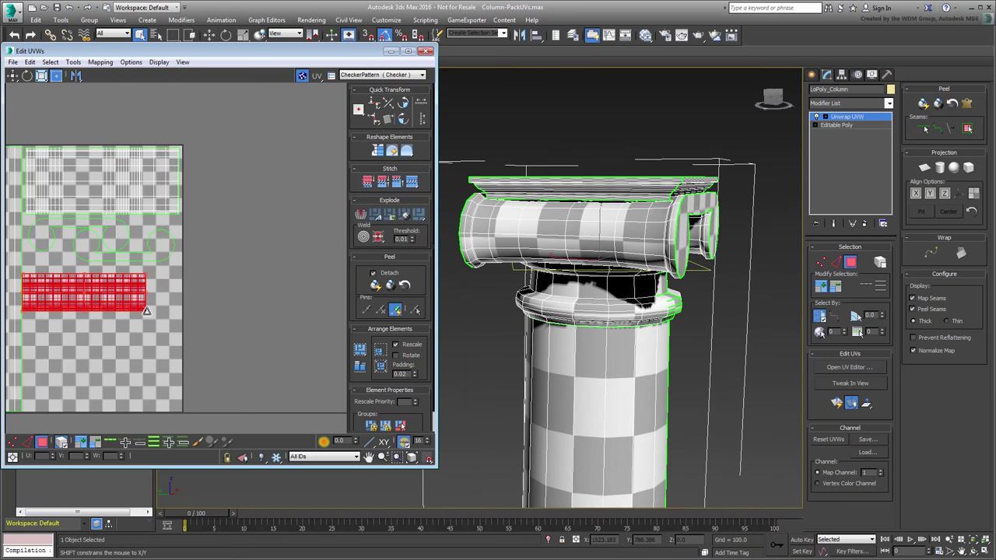
left_click_drag(166, 311, 151, 310)
left_click_drag(151, 273, 154, 294)
Step: Fine-tune the neck-ring shell's proportions and shrink it so its checkers match the size of those on the shaft
middle_click_drag(594, 422, 507, 415, "alt")
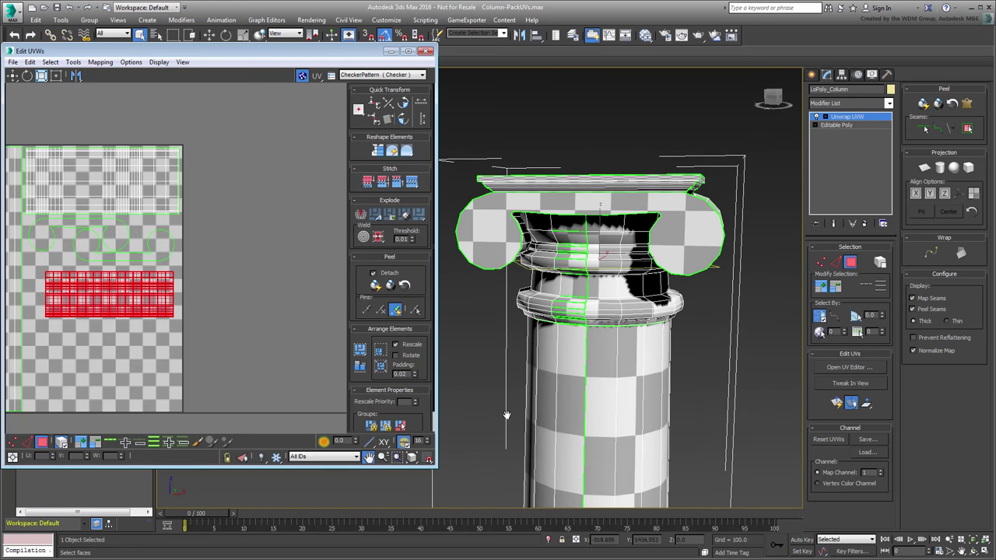
left_click_drag(176, 318, 170, 317)
middle_click_drag(572, 396, 514, 374, "alt")
left_click_drag(46, 316, 35, 315)
middle_click_drag(591, 364, 691, 358, "alt")
key("shift+z")
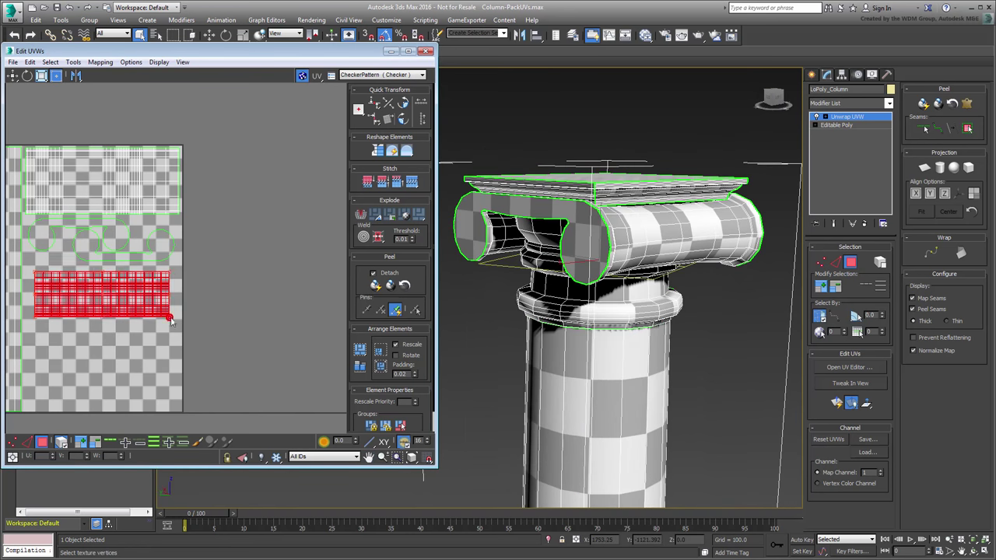
left_click_drag(167, 311, 139, 311)
key("shift+z")
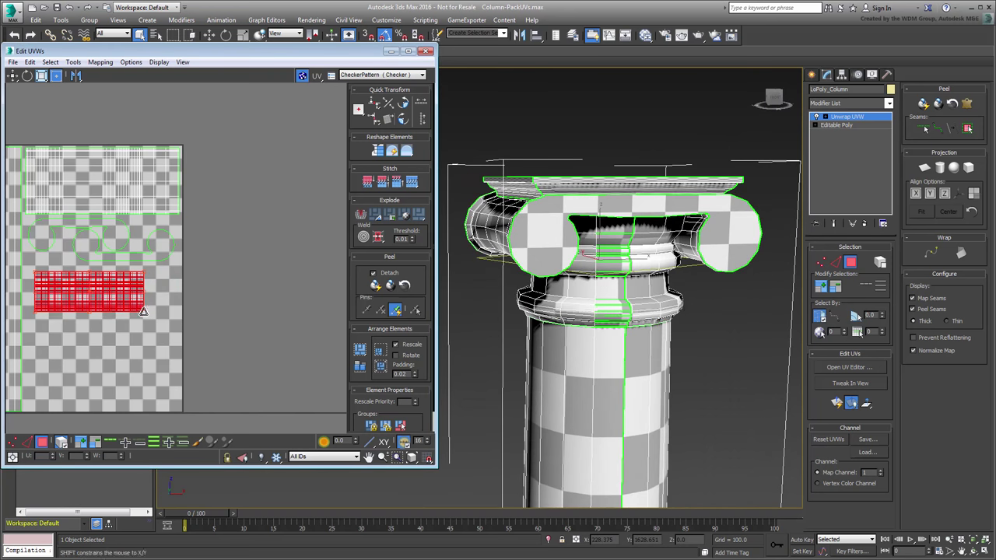
Step: Flatten the square UV shell of the column's base vertically and move it onto the lower part of the tile
middle_click_drag(636, 343, 731, 340, "alt")
scroll(637, 379, "down", 3)
middle_click_drag(637, 379, 600, 78, "alt")
scroll(272, 281, "down", 5)
middle_click_drag(267, 250, 262, 313)
left_click_drag(84, 160, 246, 253)
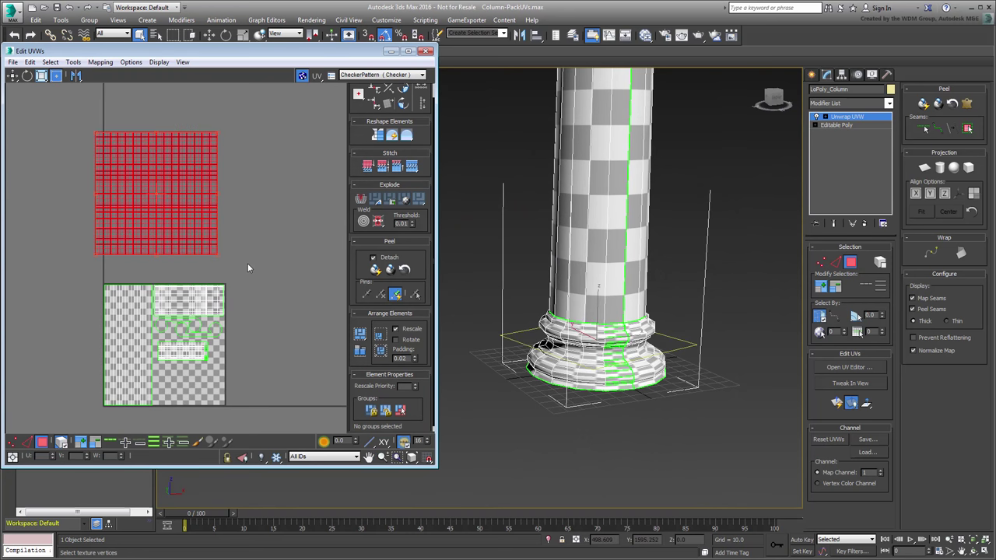
left_click_drag(218, 130, 187, 222)
left_click_drag(149, 249, 211, 402)
Step: Scale the base shell down and align it along the tile's lower edge beside the shaft shell, adjusting its width
scroll(210, 401, "up", 4)
left_click_drag(296, 339, 213, 387)
left_click_drag(111, 374, 94, 368)
left_click_drag(211, 388, 215, 388)
left_click(216, 322)
Step: Bring the four trapezoidal moulding-strip shells from outside the tile into its lower area
scroll(216, 322, "down", 5)
scroll(232, 323, "down", 3)
middle_click_drag(232, 323, 178, 325)
left_click_drag(208, 190, 145, 354)
scroll(101, 358, "up", 6)
middle_click_drag(101, 358, 158, 346)
Step: Scale down the four moulding-strip shells together and fit them between the neck-ring and base shells near the tile's far border
scroll(193, 327, "down", 3)
left_click_drag(289, 282, 255, 373)
left_click_drag(252, 334, 166, 359)
mouse_move(175, 303)
left_mouse_down()
mouse_move(211, 378)
mouse_move(178, 321)
mouse_move(165, 319)
left_mouse_up()
scroll(148, 329, "up", 5)
middle_click_drag(148, 329, 286, 333)
left_click_drag(287, 333, 172, 360)
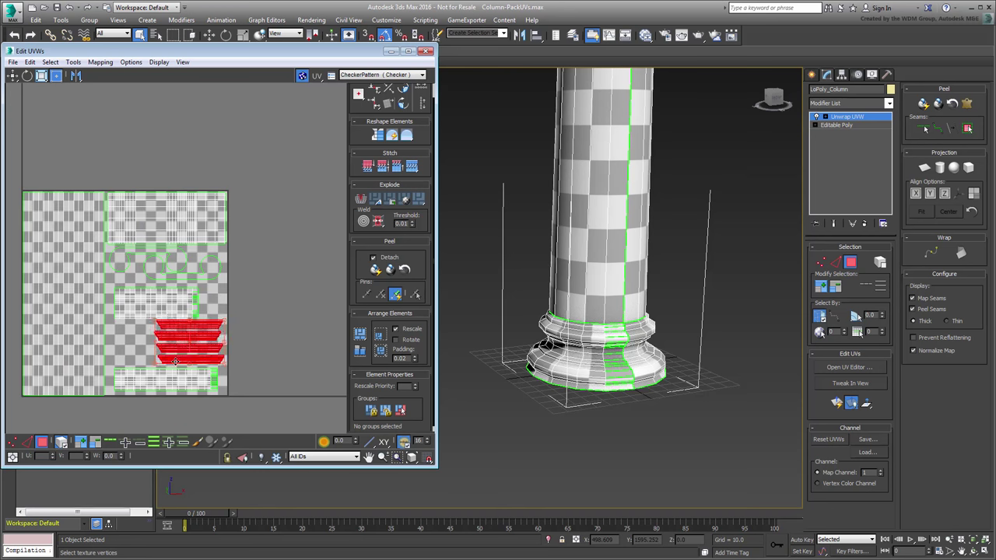
Step: Nudge the four moulding-strip shells clear of their neighbours and shrink them slightly while comparing the checkers on the capital
scroll(172, 359, "up", 5)
middle_click_drag(172, 359, 164, 340)
left_click_drag(208, 343, 204, 344)
scroll(629, 370, "down", 5)
middle_click_drag(629, 370, 631, 476)
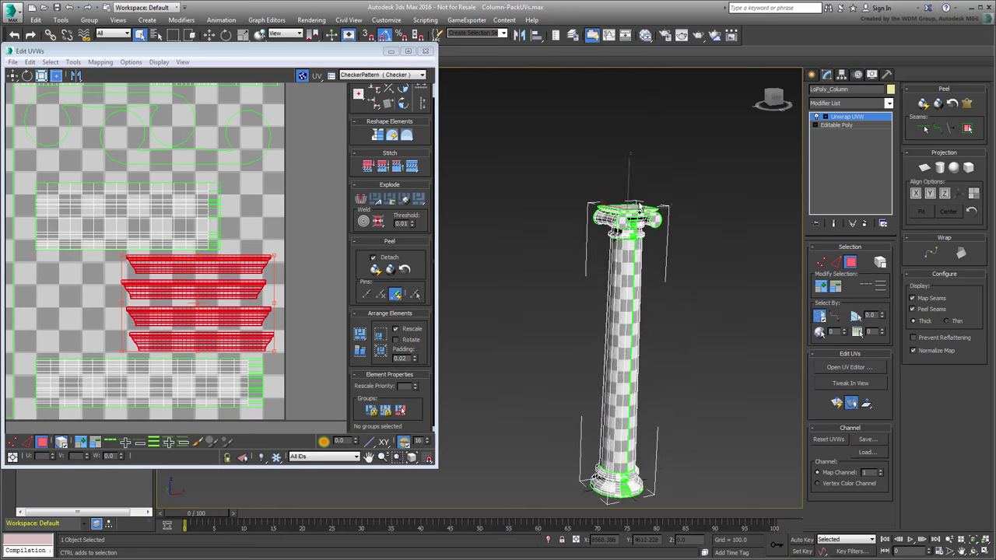
scroll(627, 218, "up", 8)
middle_click_drag(620, 299, 662, 250, "alt")
left_click_drag(274, 257, 238, 290)
scroll(236, 290, "down", 4)
middle_click_drag(236, 290, 215, 313)
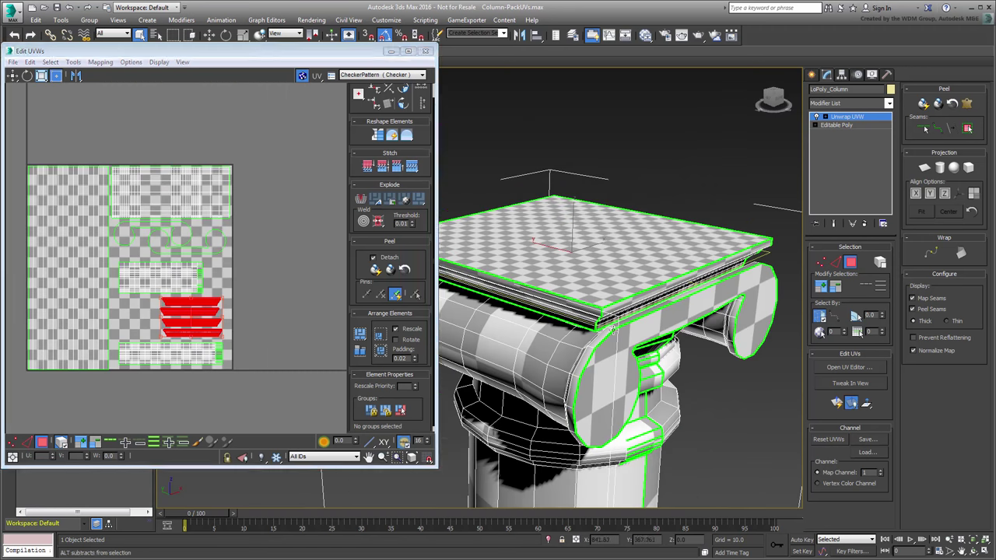
Step: Gather the remaining square cap shells just above the tile and scale them down to enlarge the checkers on the column top
scroll(178, 295, "down", 5)
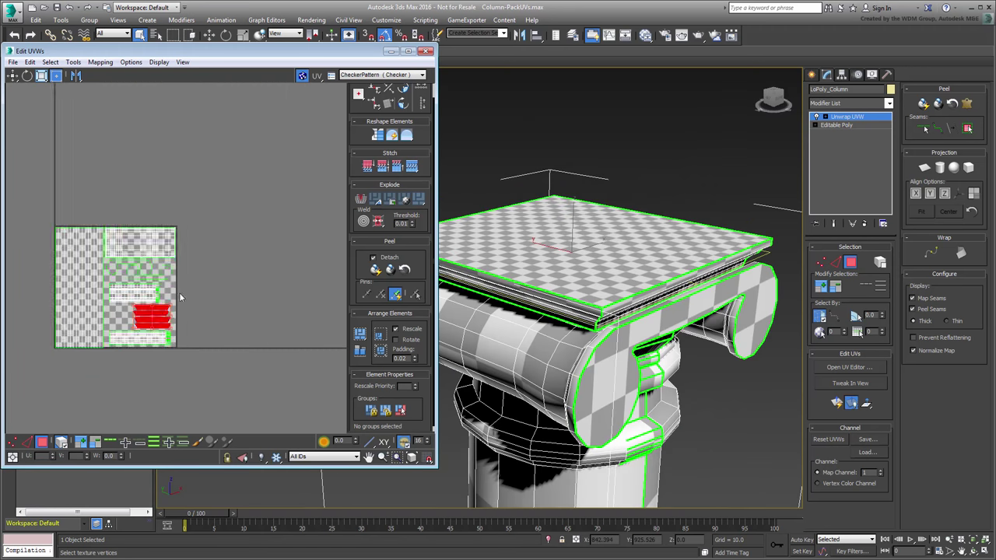
left_click_drag(296, 127, 198, 264)
left_click_drag(247, 196, 81, 294)
left_click_drag(218, 228, 131, 274)
scroll(100, 296, "up", 7)
middle_click_drag(178, 232, 172, 190)
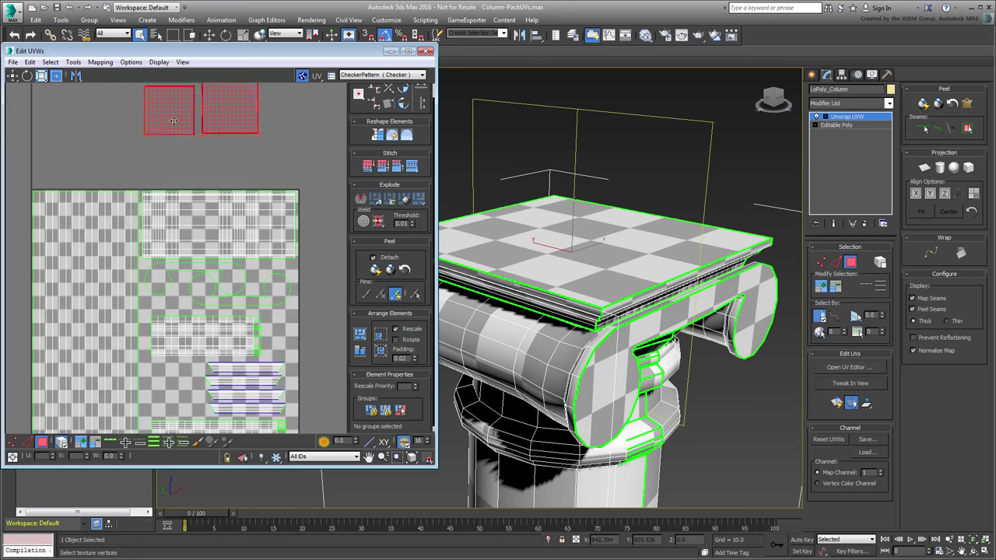
Step: Place the larger square cap shell beside the moulding strips, shrink the other one, and fit it into the gap by the shaft shell
left_click_drag(234, 102, 180, 383)
left_click(193, 87)
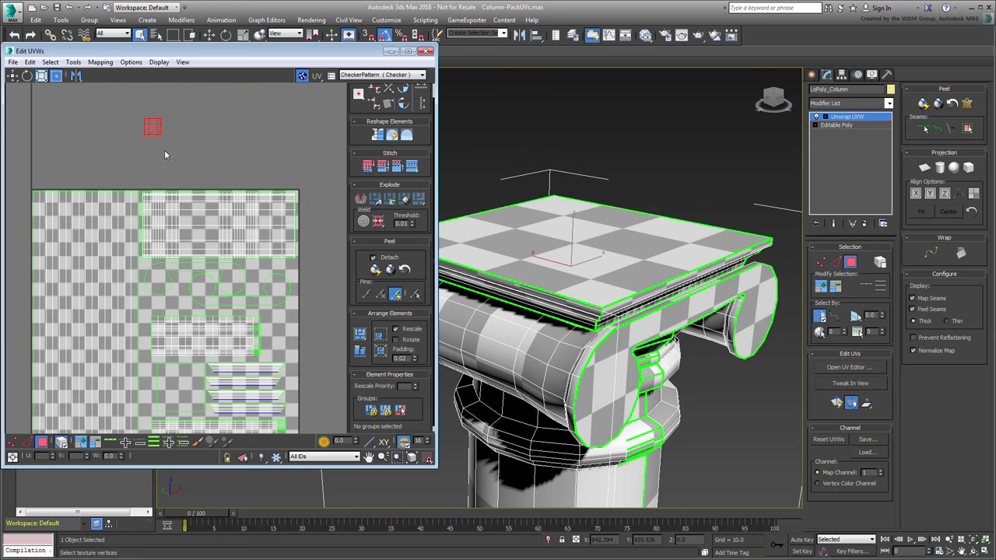
left_click_drag(159, 133, 153, 369)
scroll(150, 409, "up", 3)
left_click_drag(150, 409, 161, 338)
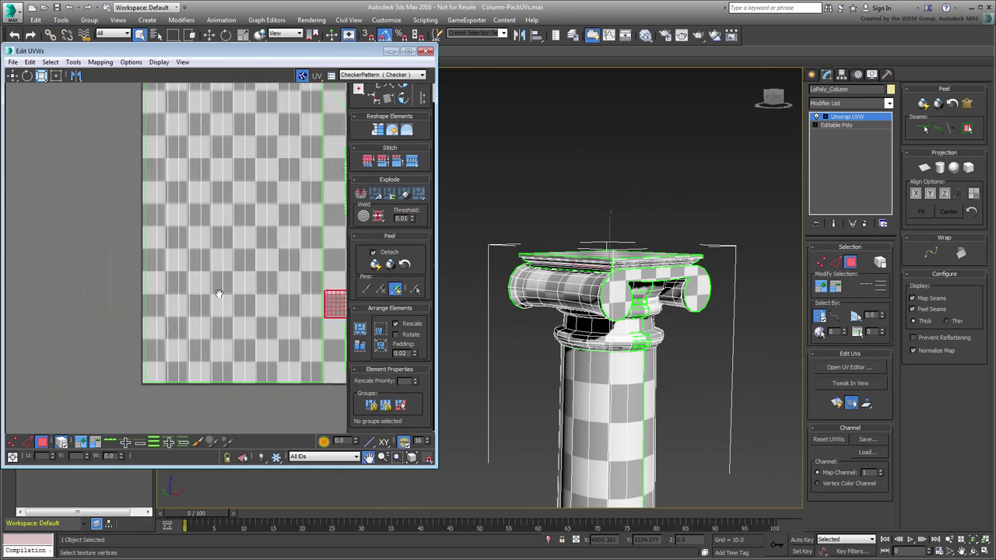
Step: Select all packed shells to review the layout against the whole column, exit polygon selection, and close the UV editor
left_click_drag(40, 127, 258, 396)
middle_click_drag(611, 320, 687, 312)
scroll(651, 325, "up", 3)
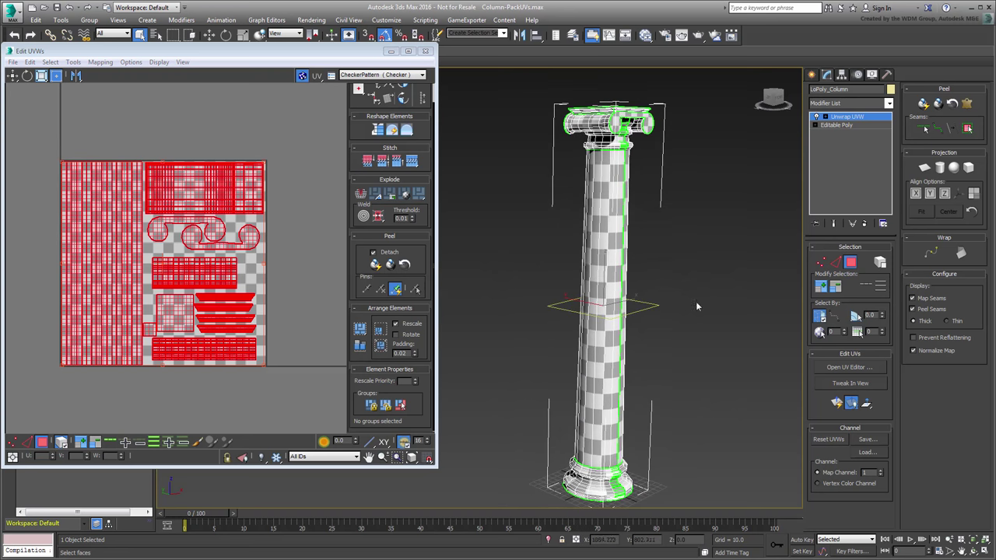
left_click(851, 263)
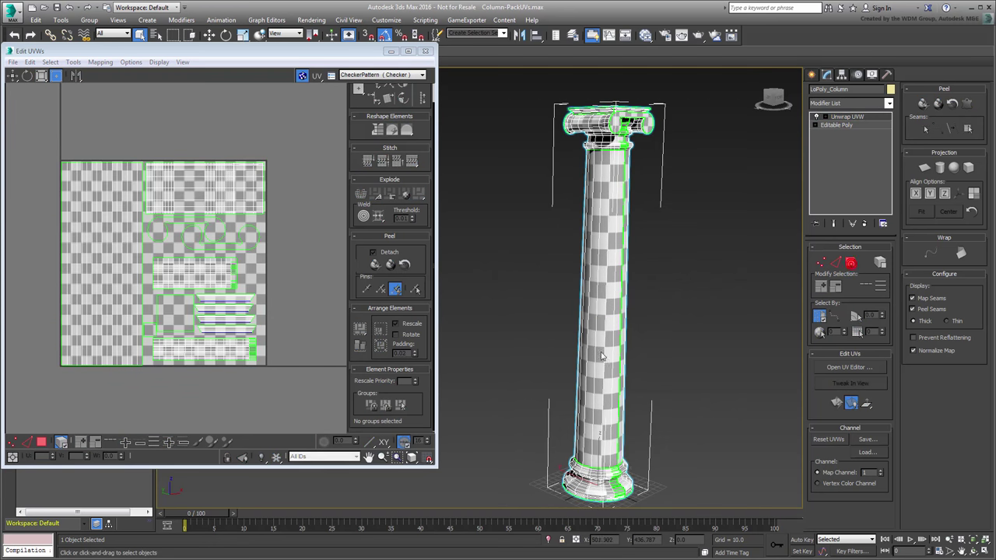
left_click(426, 52)
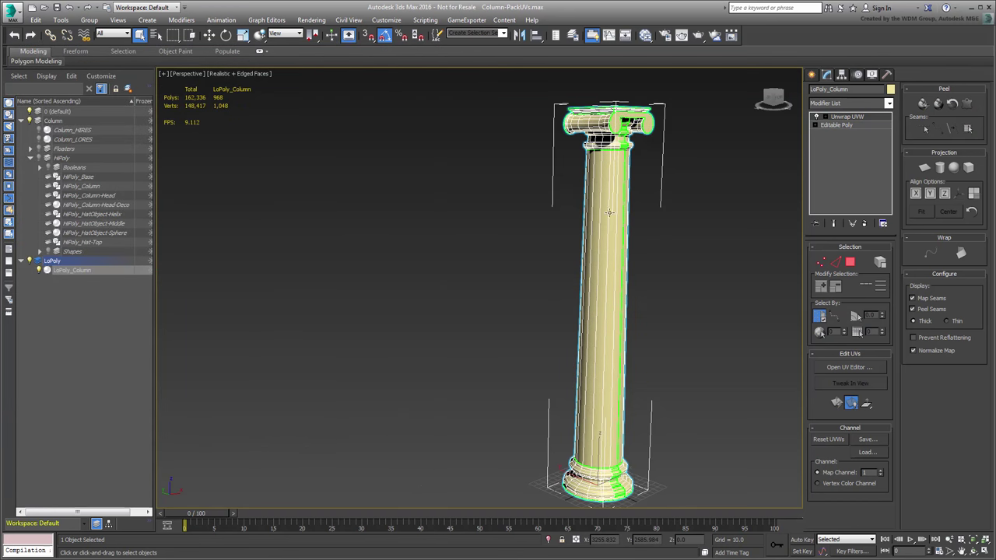
Step: Convert LoPoly_Column to an Editable Poly to collapse the unwrap, and deselect it
right_click(609, 211)
mouse_move(630, 314)
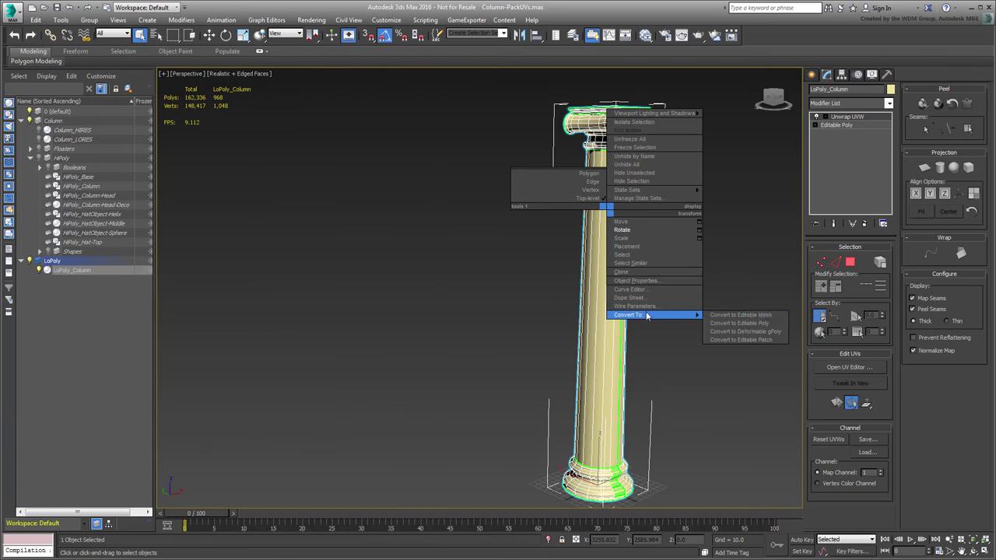
left_click(745, 322)
left_click(684, 350)
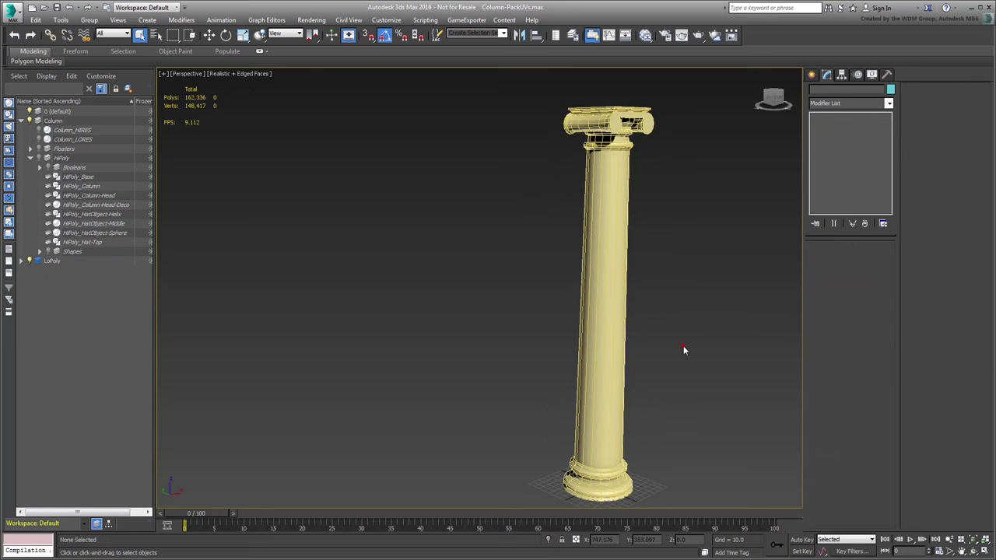
middle_click_drag(602, 354, 488, 338)
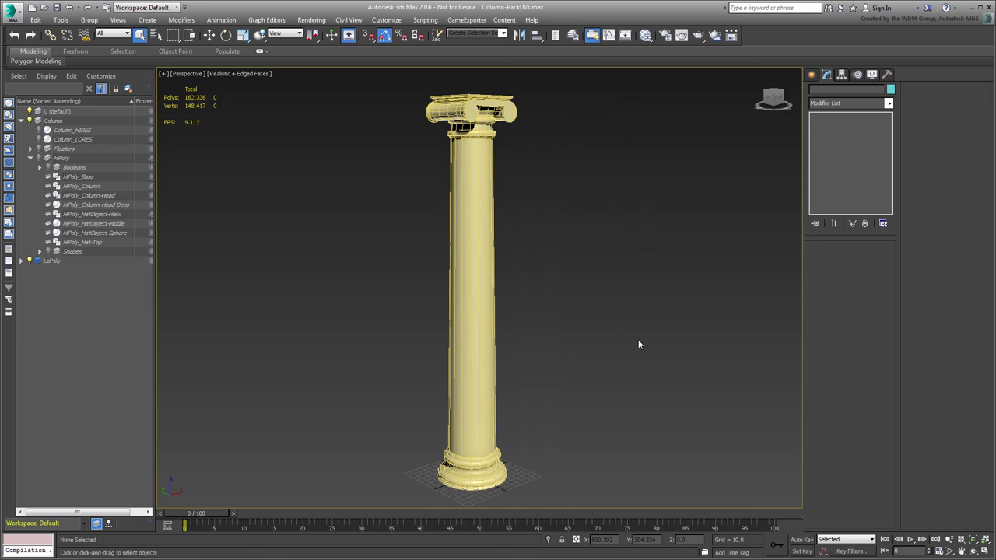